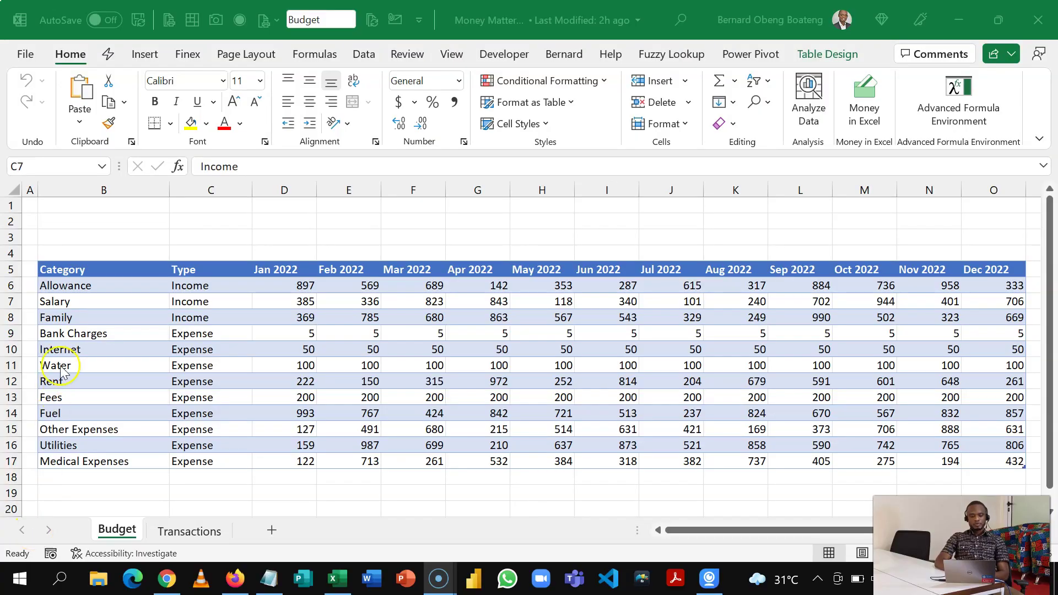
- Select the Budget table's category names, income/expense types and monthly amounts to show its layout
{"action": "left_click", "coordinate": [93, 283]}
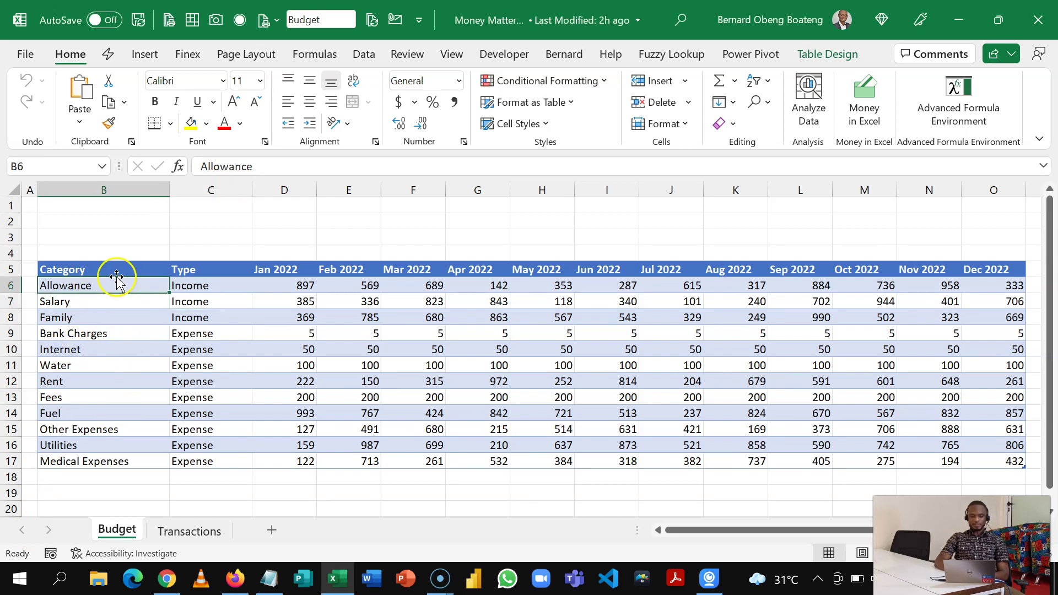
{"action": "left_click_drag", "start_coordinate": [111, 282], "coordinate": [115, 466]}
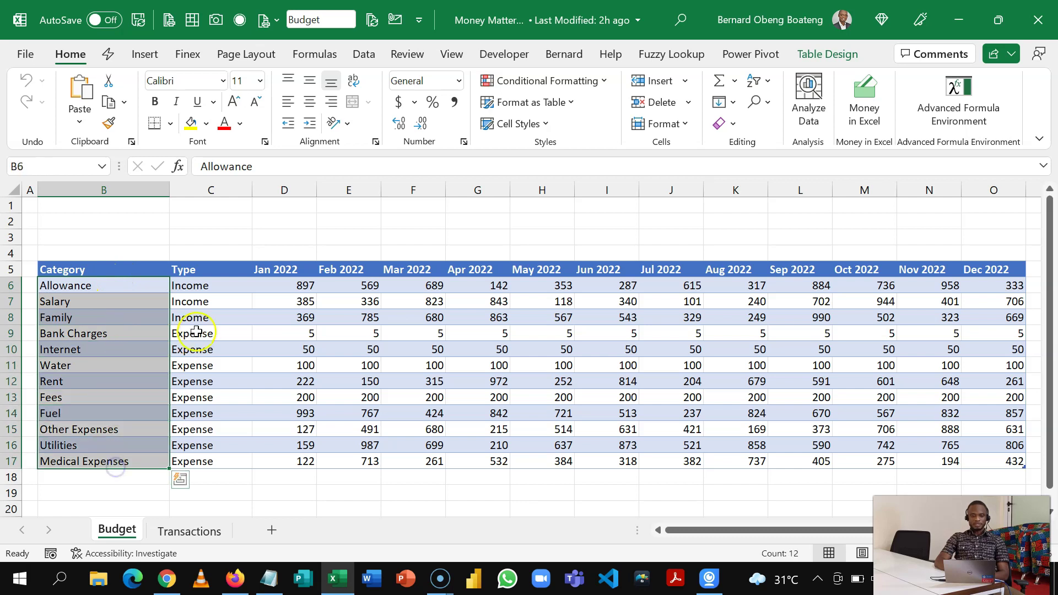
{"action": "left_click", "coordinate": [209, 295]}
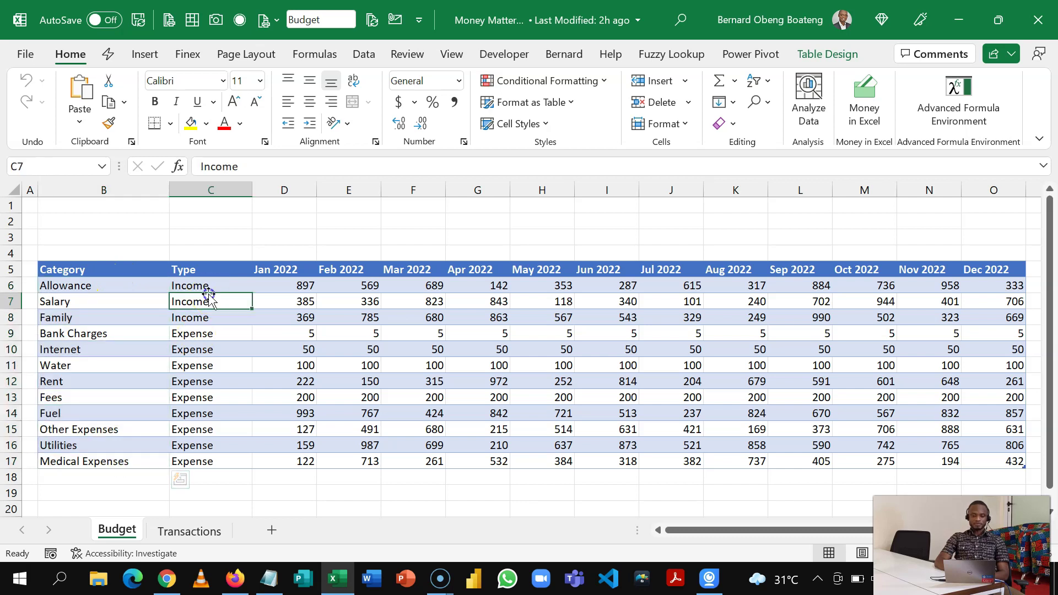
{"action": "left_click", "coordinate": [283, 285]}
{"action": "key", "text": "ctrl+shift+Right"}
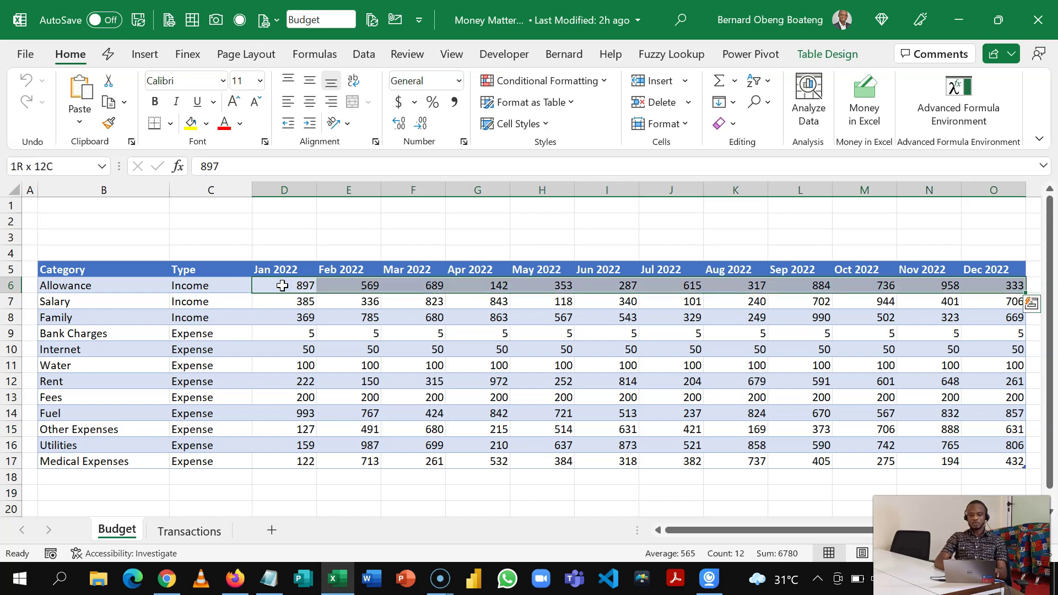
{"action": "key", "text": "shift+Down"}
{"action": "key", "text": "shift+Down"}
{"action": "key", "text": "shift+Down"}
{"action": "key", "text": "shift+Down"}
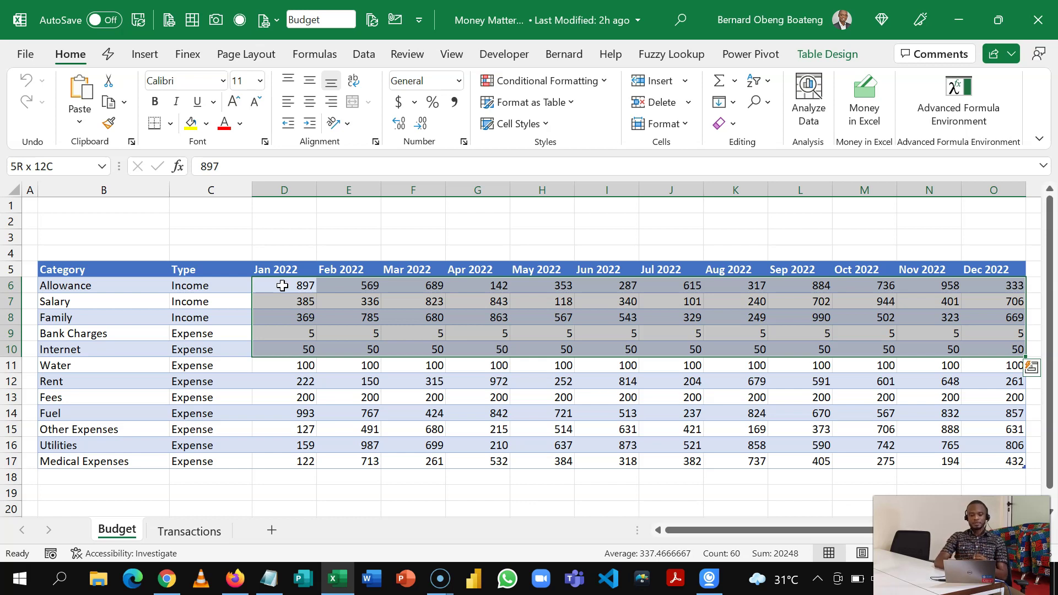
{"action": "left_click", "coordinate": [189, 530]}
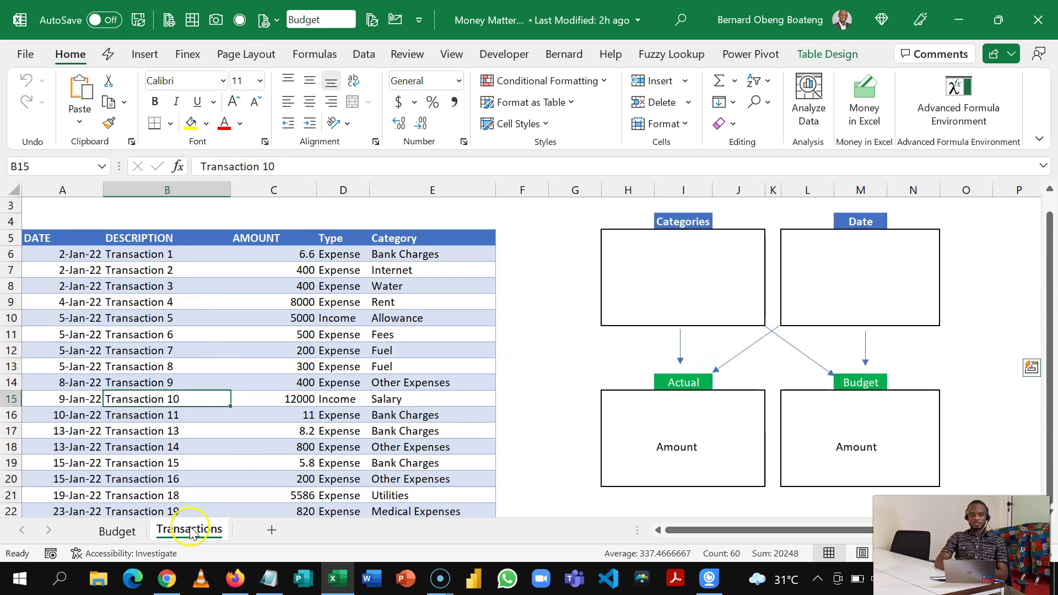
{"action": "left_click", "coordinate": [143, 287]}
{"action": "key", "text": "Left"}
{"action": "key", "text": "Up"}
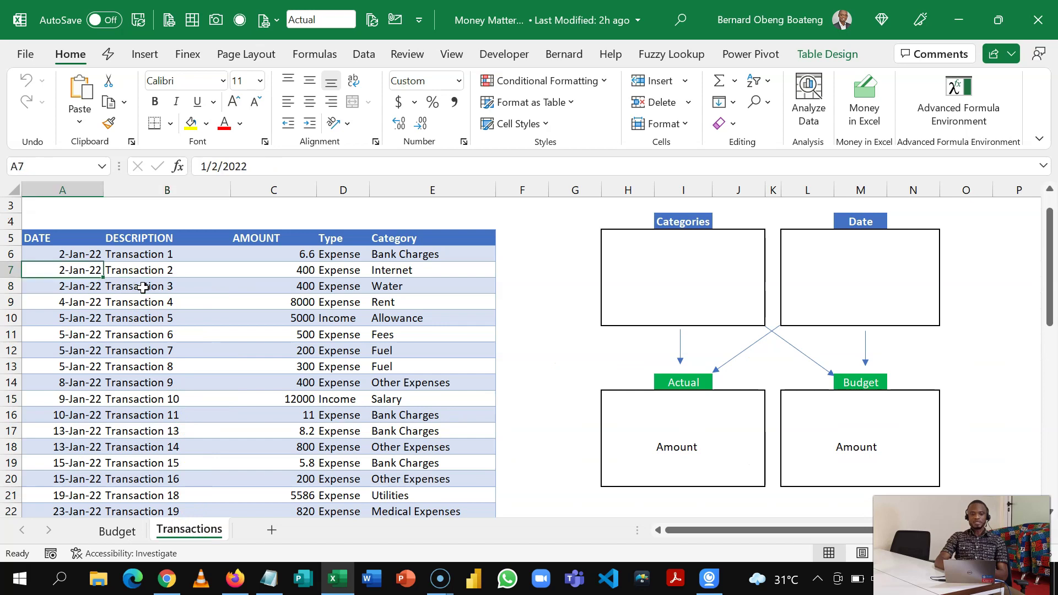
{"action": "key", "text": "Right"}
{"action": "key", "text": "Right"}
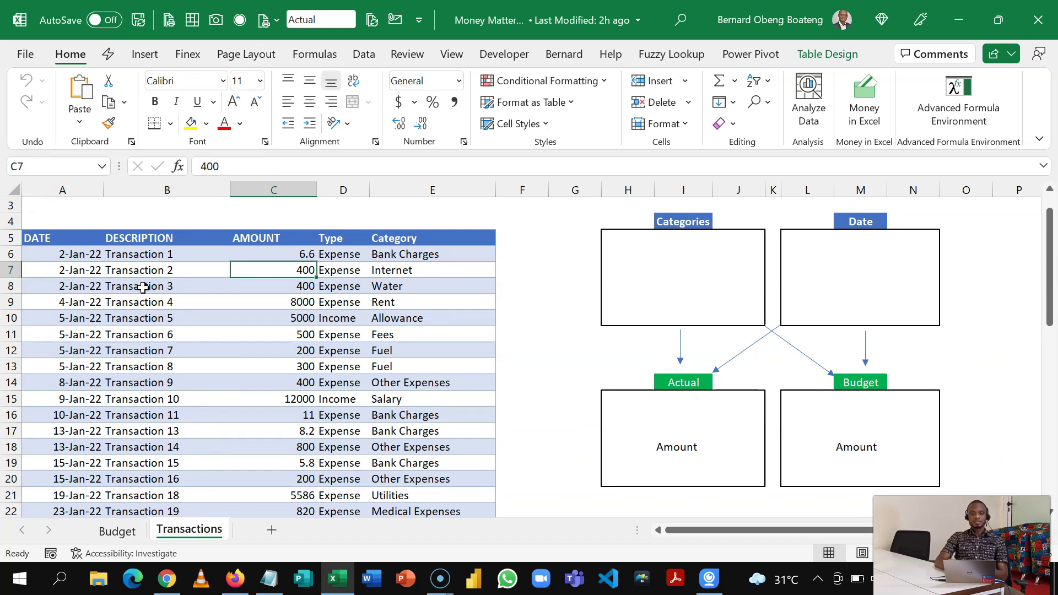
{"action": "key", "text": "Right"}
{"action": "left_click", "coordinate": [414, 296]}
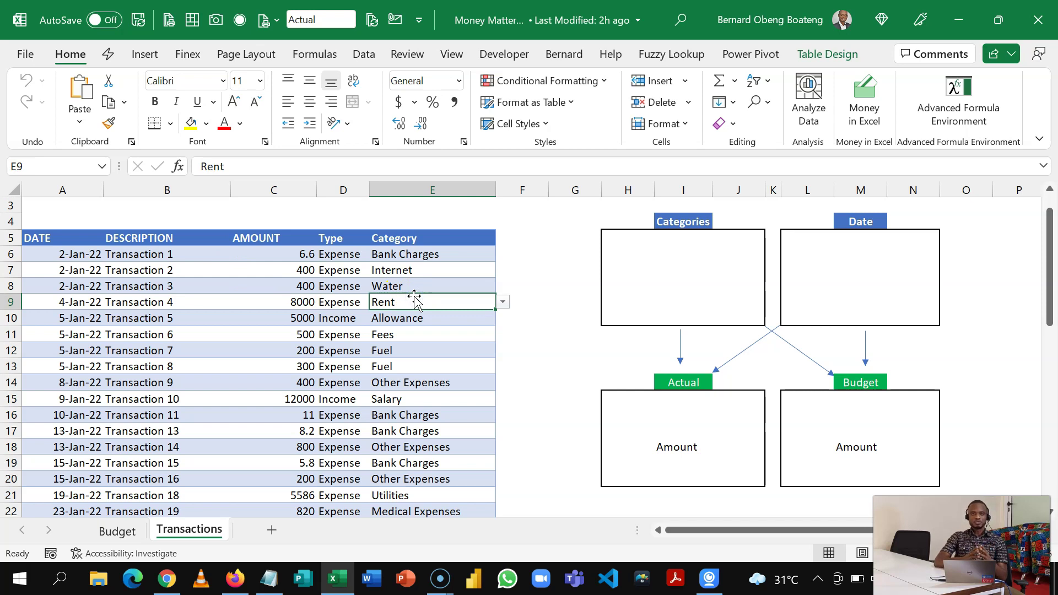
{"action": "left_click", "coordinate": [713, 459]}
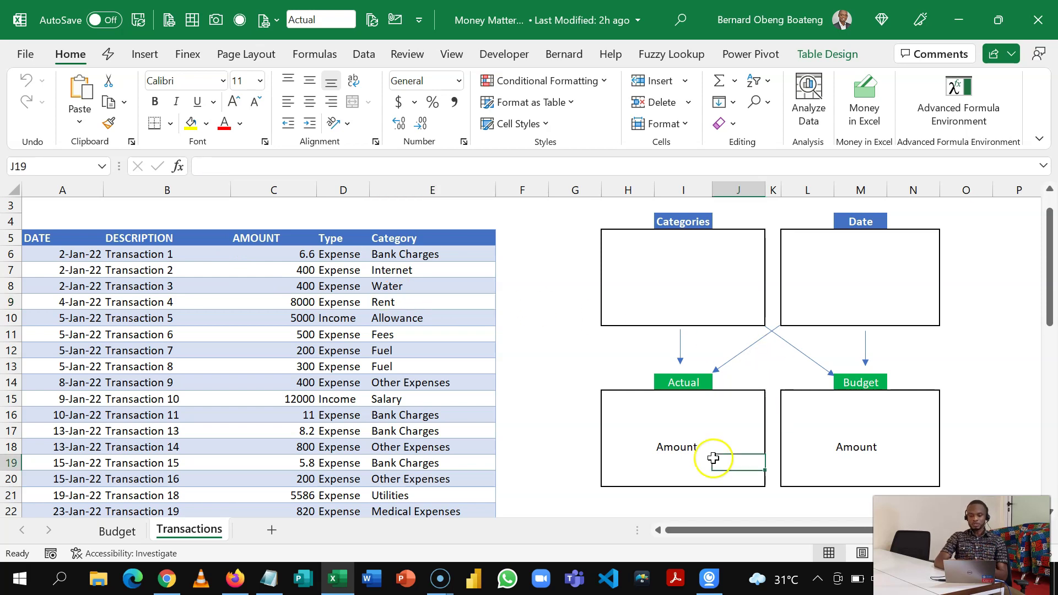
{"action": "left_click", "coordinate": [837, 451]}
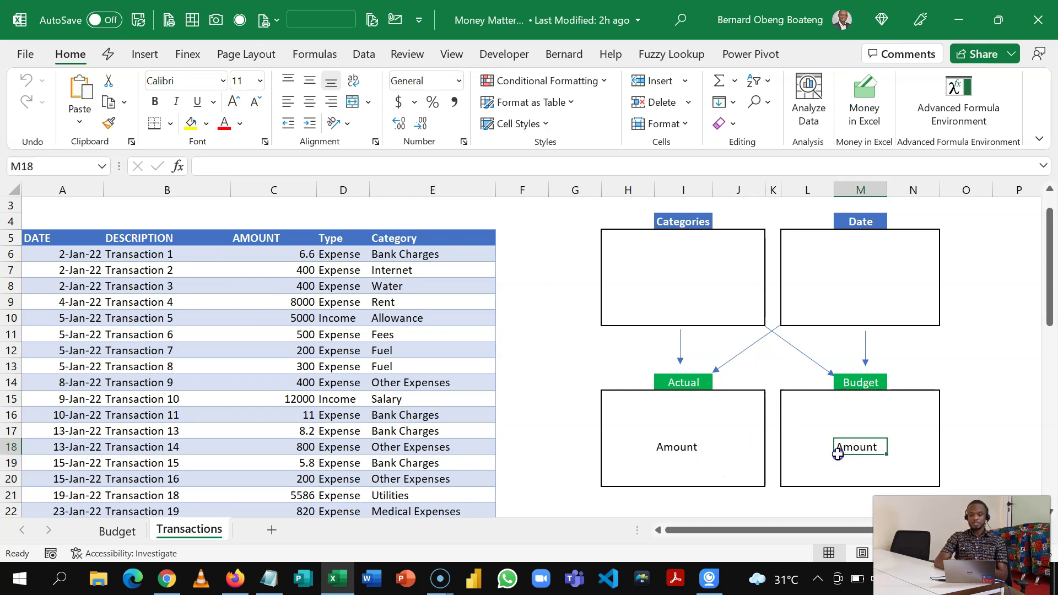
{"action": "left_click", "coordinate": [723, 283]}
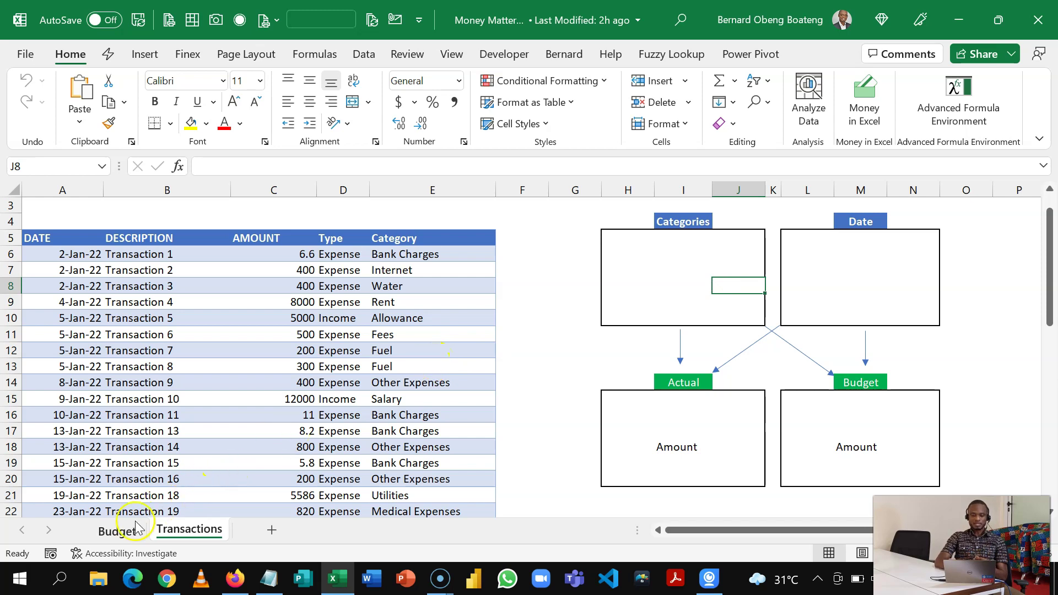
{"action": "left_click", "coordinate": [116, 531]}
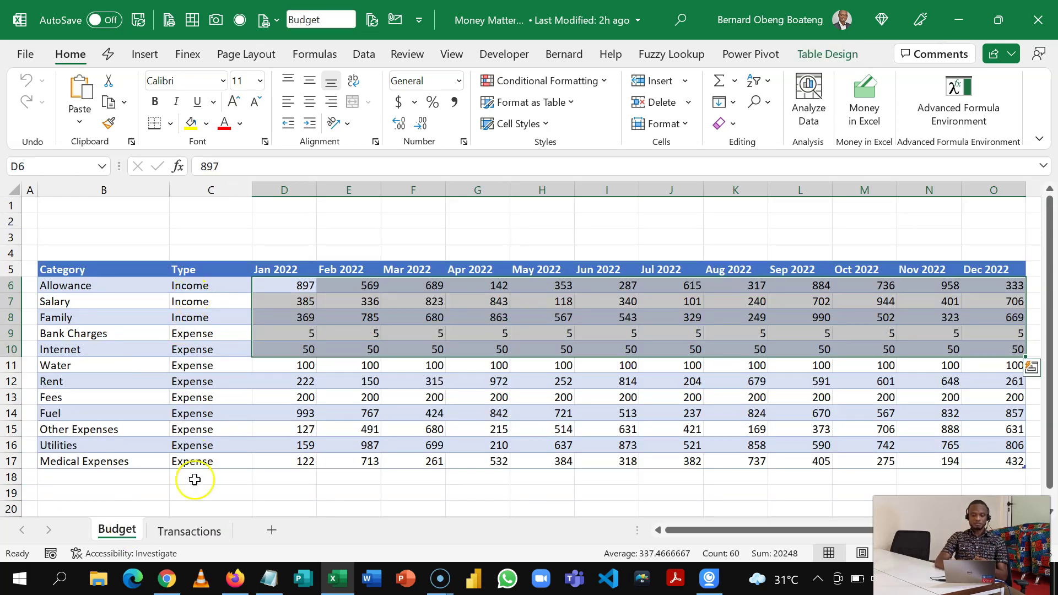
{"action": "left_click", "coordinate": [192, 532]}
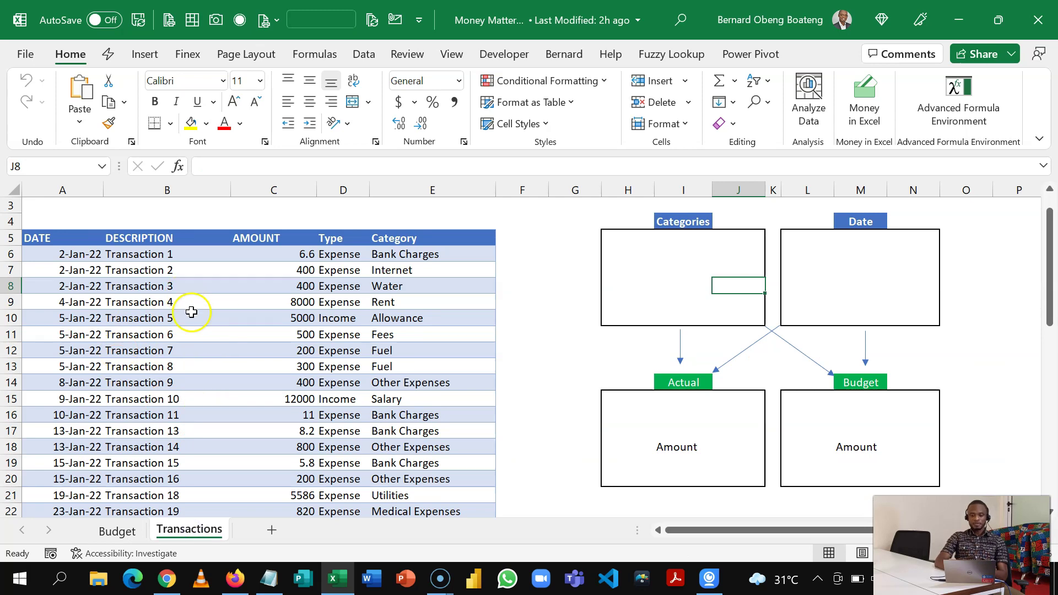
{"action": "left_click", "coordinate": [214, 353]}
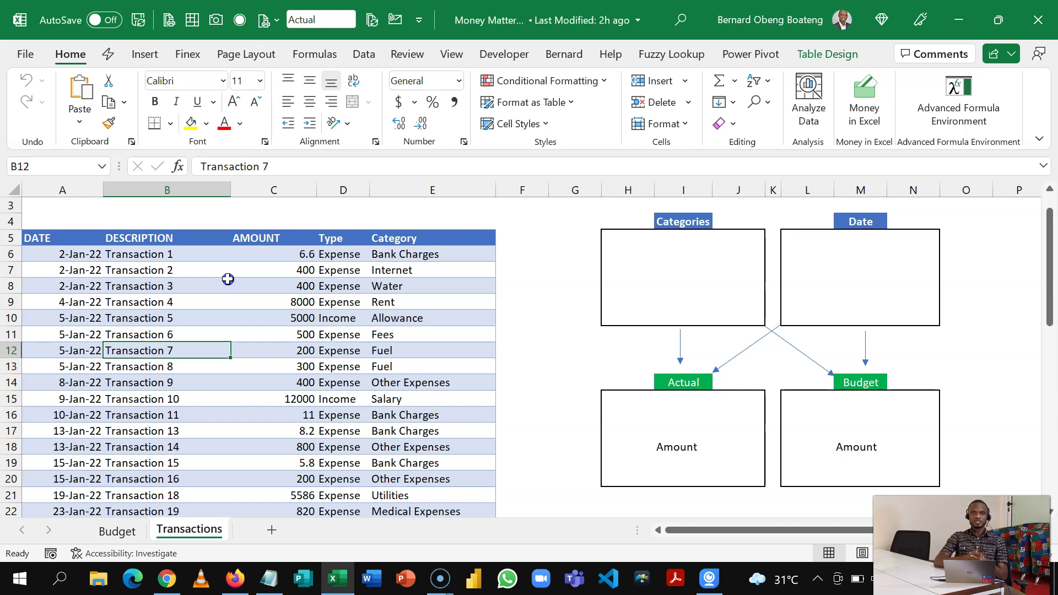
{"action": "left_click", "coordinate": [364, 56]}
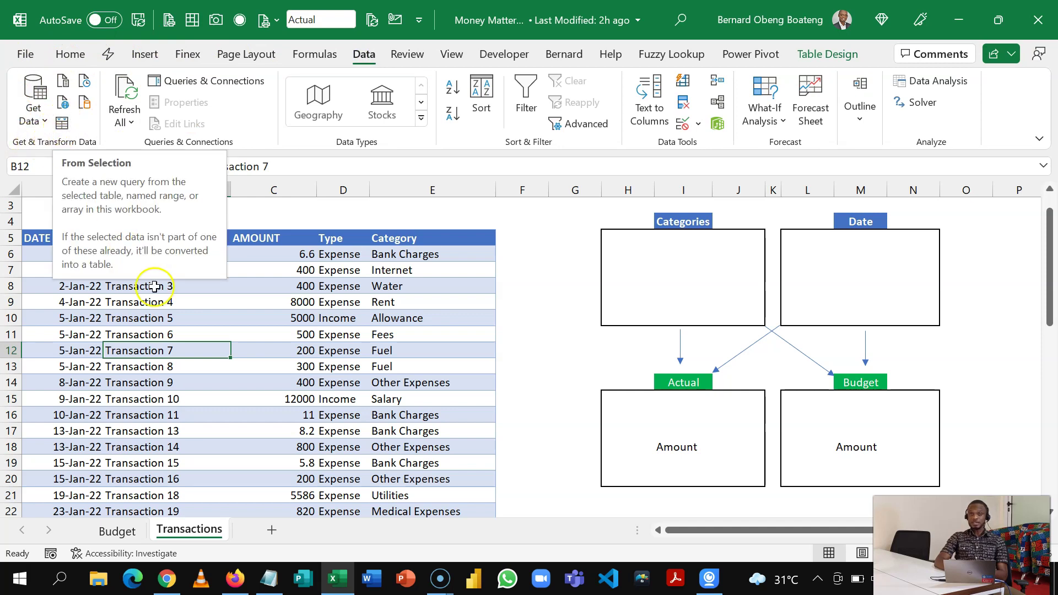
- Load the Actual transactions table into Power Query and select its DESCRIPTION column
{"action": "left_click", "coordinate": [62, 122]}
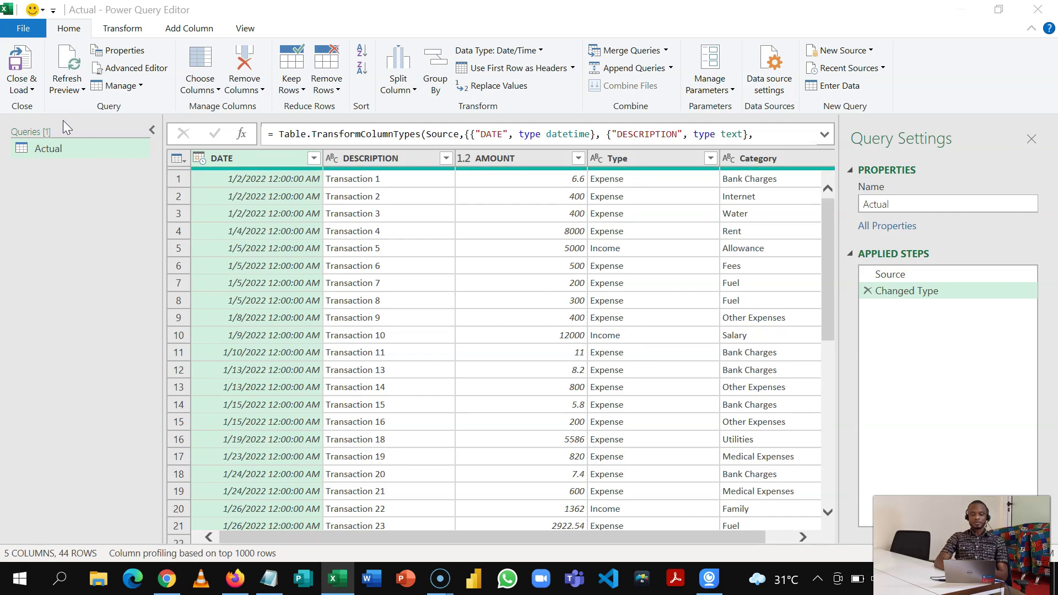
{"action": "left_click", "coordinate": [34, 154]}
{"action": "left_click", "coordinate": [374, 159]}
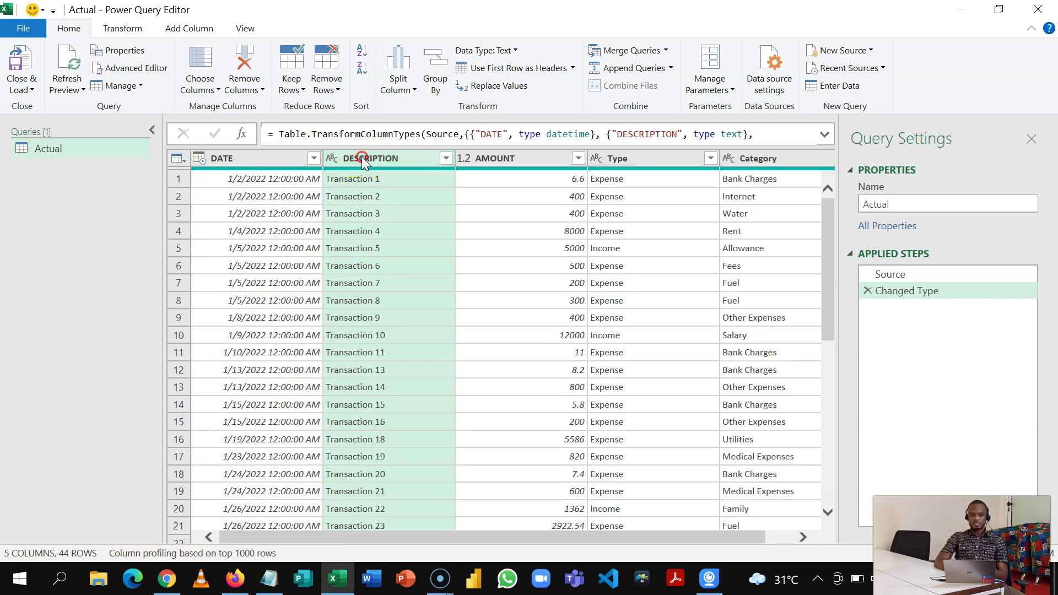
- Remove the DESCRIPTION column and set the DATE column's data type to Date
{"action": "right_click", "coordinate": [362, 161]}
{"action": "left_click", "coordinate": [399, 184]}
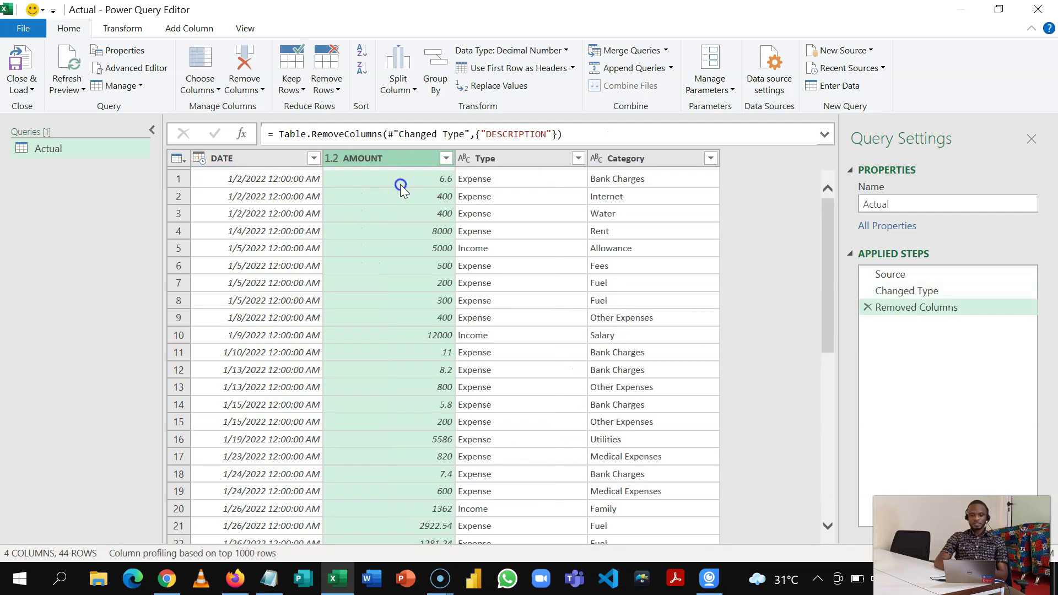
{"action": "left_click", "coordinate": [270, 160]}
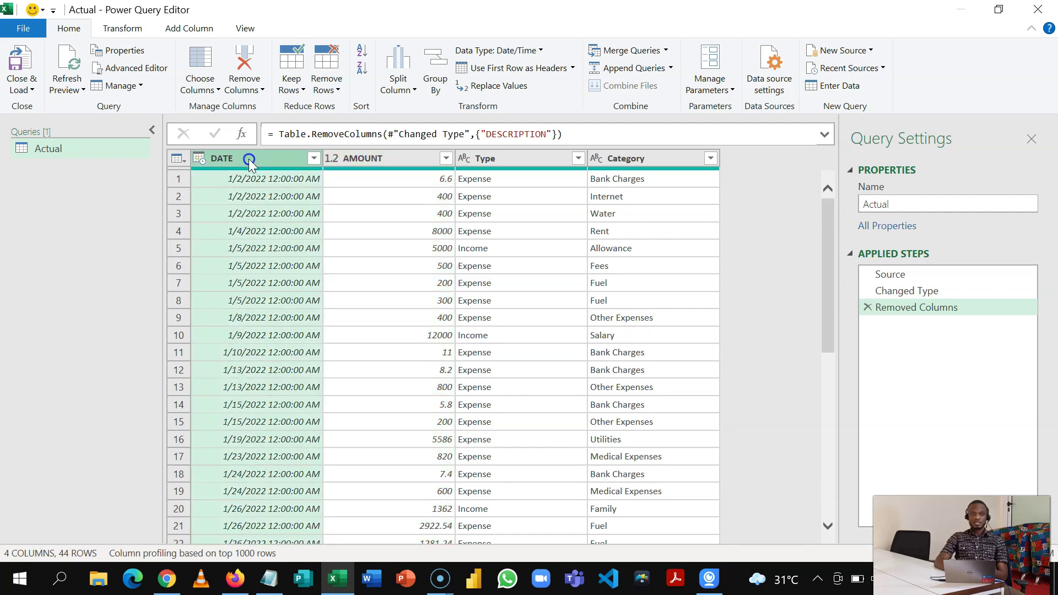
{"action": "left_click", "coordinate": [206, 160]}
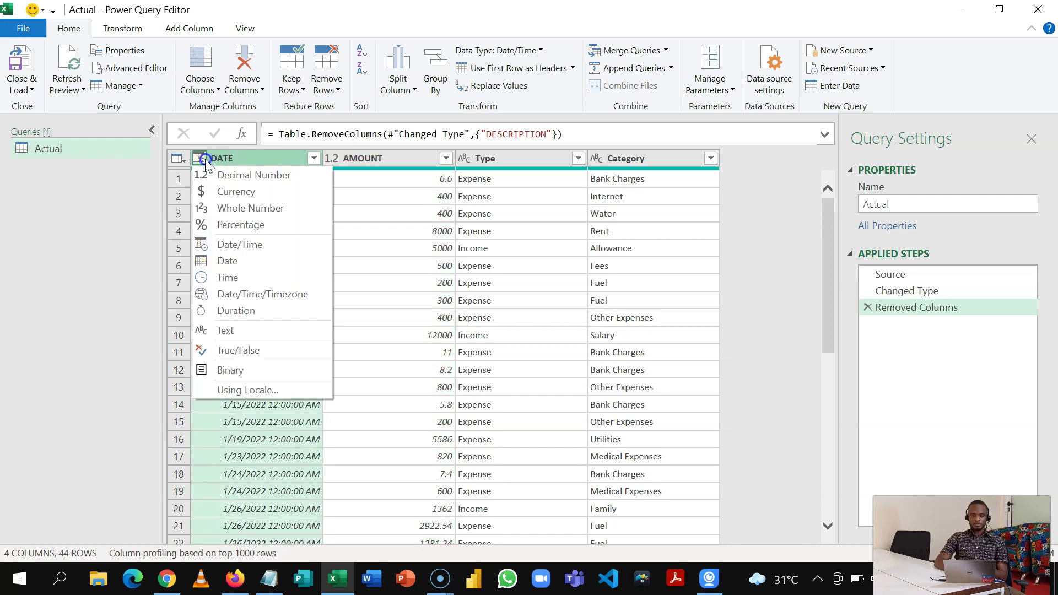
{"action": "left_click", "coordinate": [237, 264]}
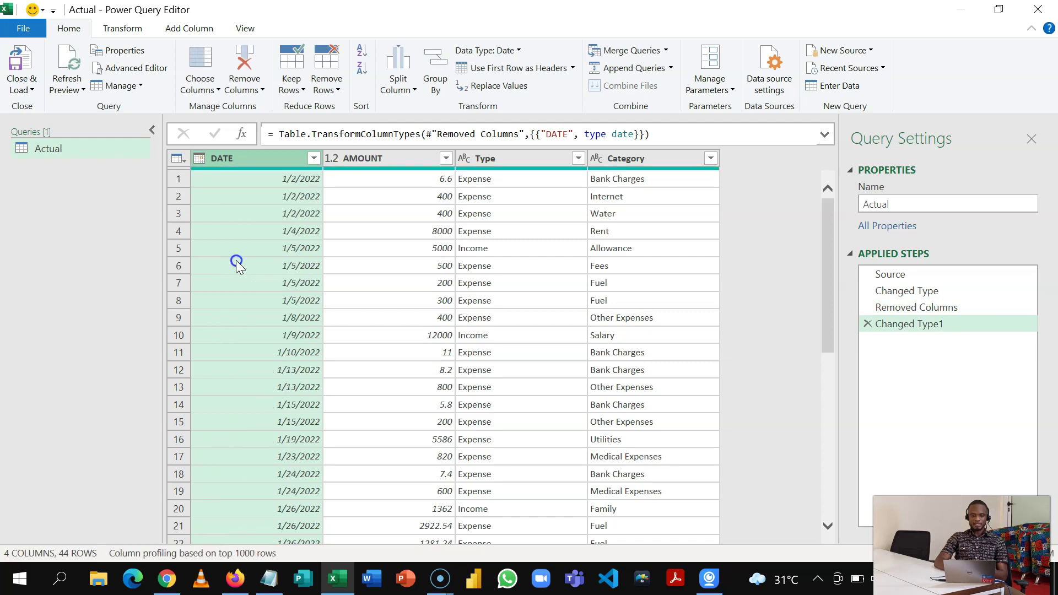
- Move AMOUNT after Type so the columns read DATE, Type, AMOUNT, Category
{"action": "left_click", "coordinate": [408, 158]}
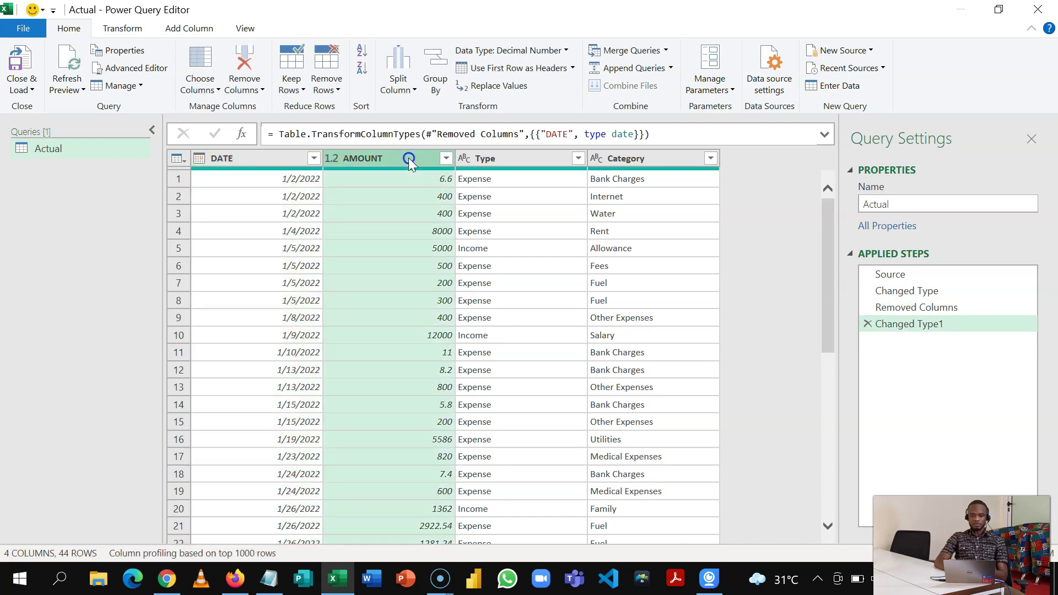
{"action": "left_click_drag", "start_coordinate": [408, 158], "coordinate": [601, 173]}
{"action": "left_click", "coordinate": [374, 160]}
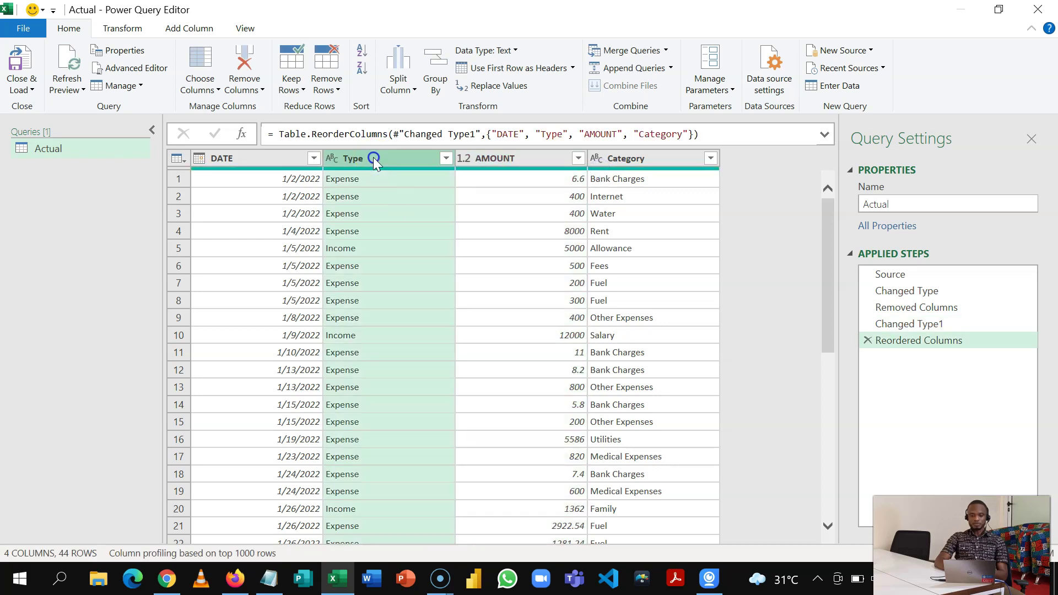
{"action": "left_click", "coordinate": [486, 160]}
{"action": "left_click", "coordinate": [636, 163]}
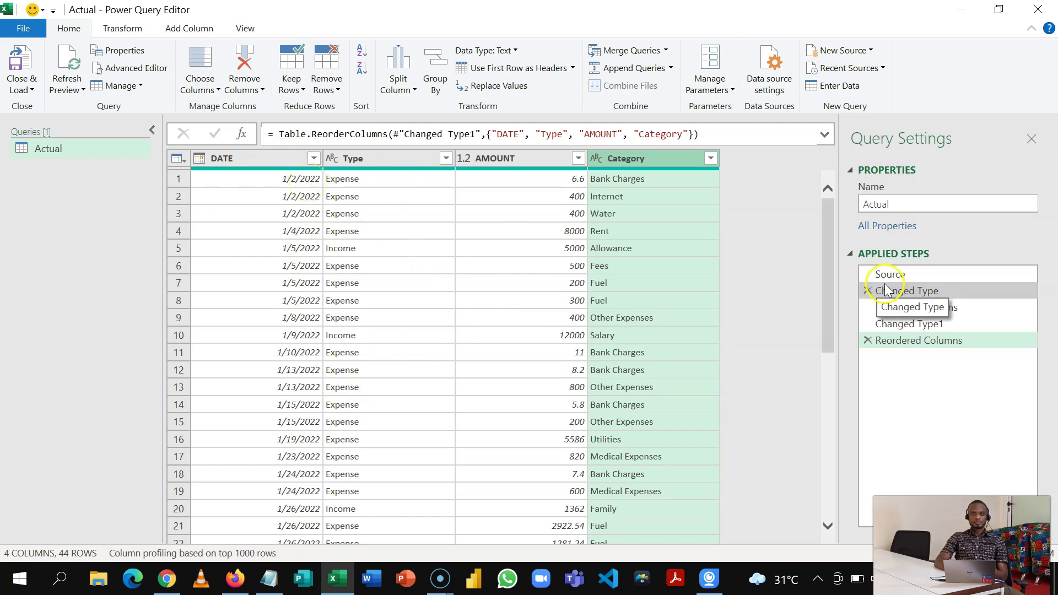
- Show the Actual query's Source step and select its full Excel.CurrentWorkbook formula
{"action": "left_click", "coordinate": [740, 303]}
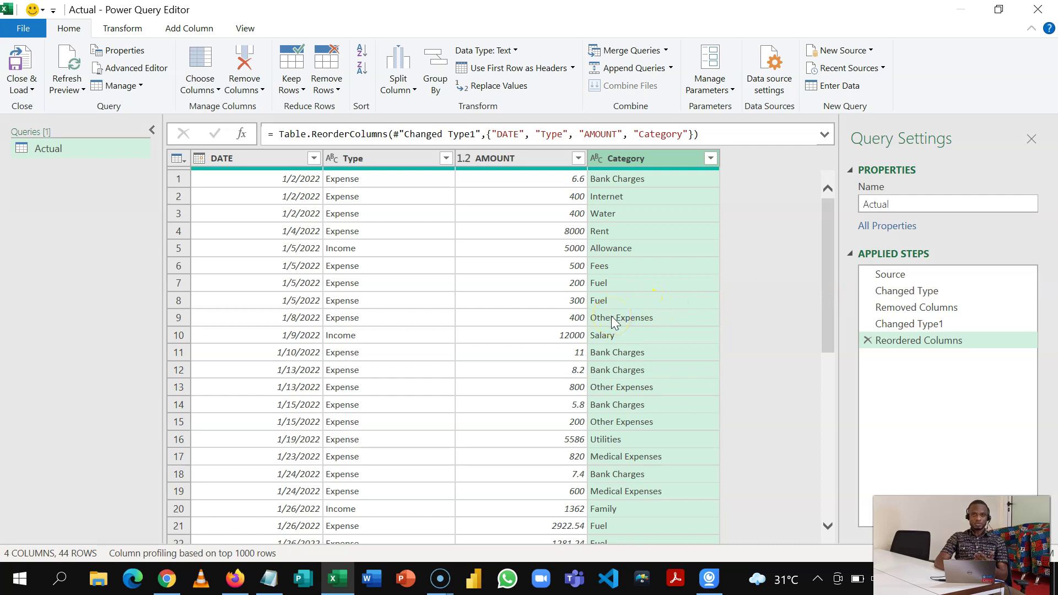
{"action": "left_click", "coordinate": [899, 274]}
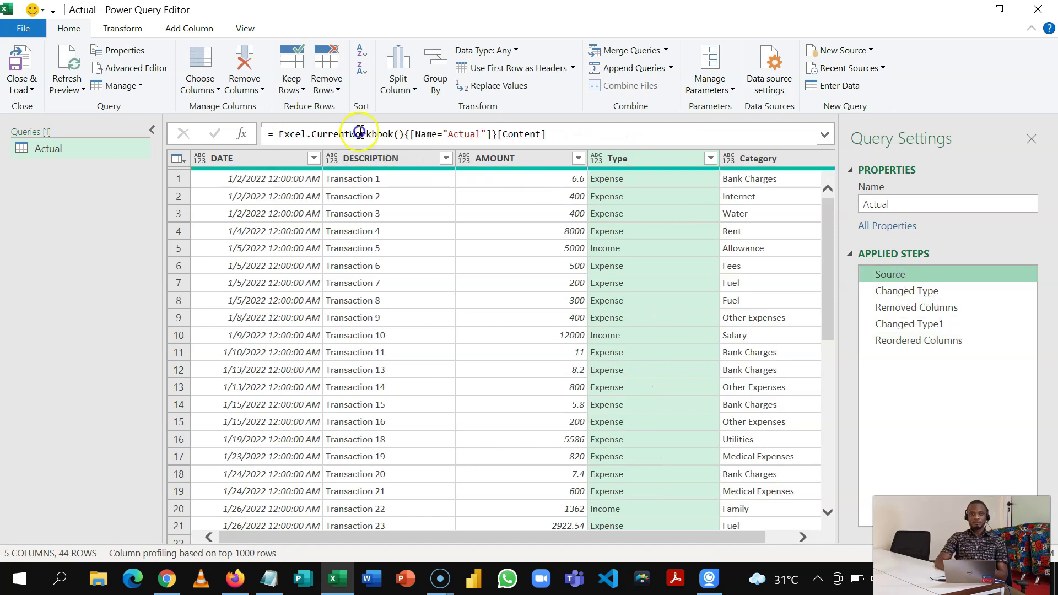
{"action": "left_click", "coordinate": [560, 137]}
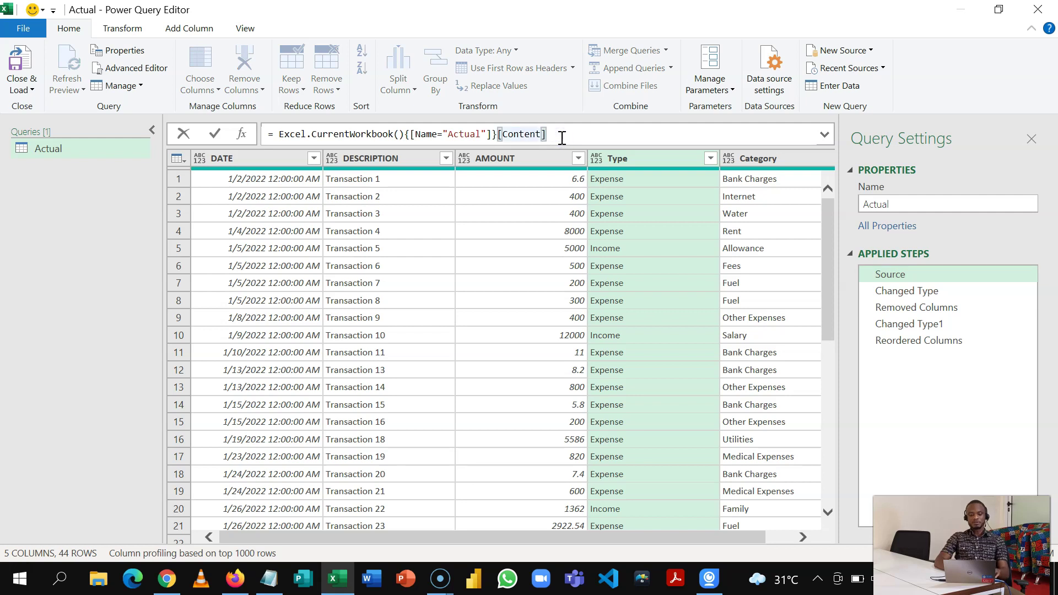
{"action": "key", "text": "ctrl+a"}
{"action": "key", "text": "ctrl+c"}
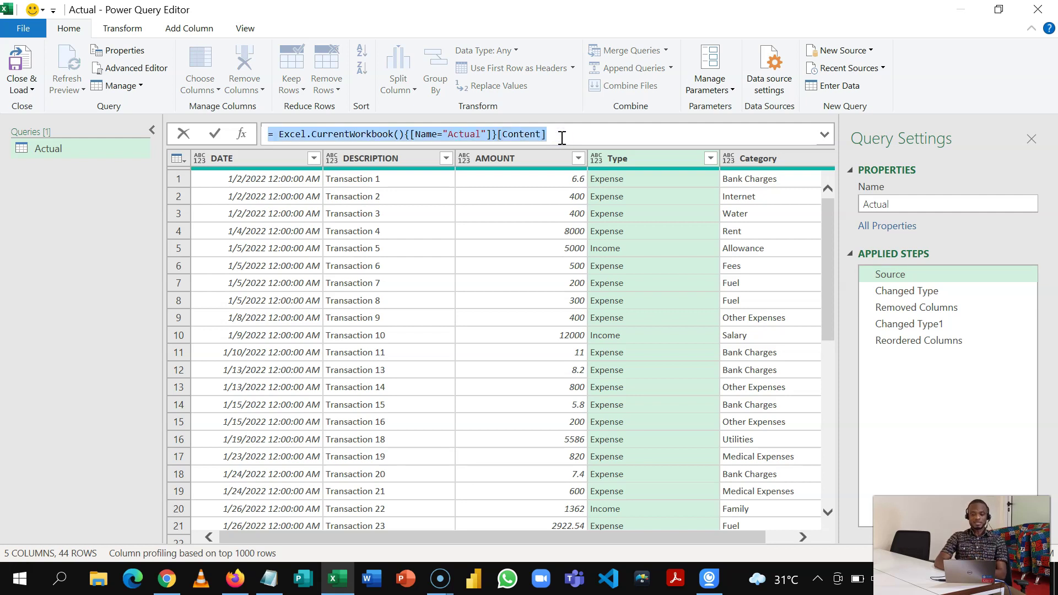
- Create a blank query with =Excel.CurrentWorkbook(){[Name="Budget"]}[Content] to load the Budget table
{"action": "left_click", "coordinate": [76, 34]}
{"action": "left_click", "coordinate": [843, 50]}
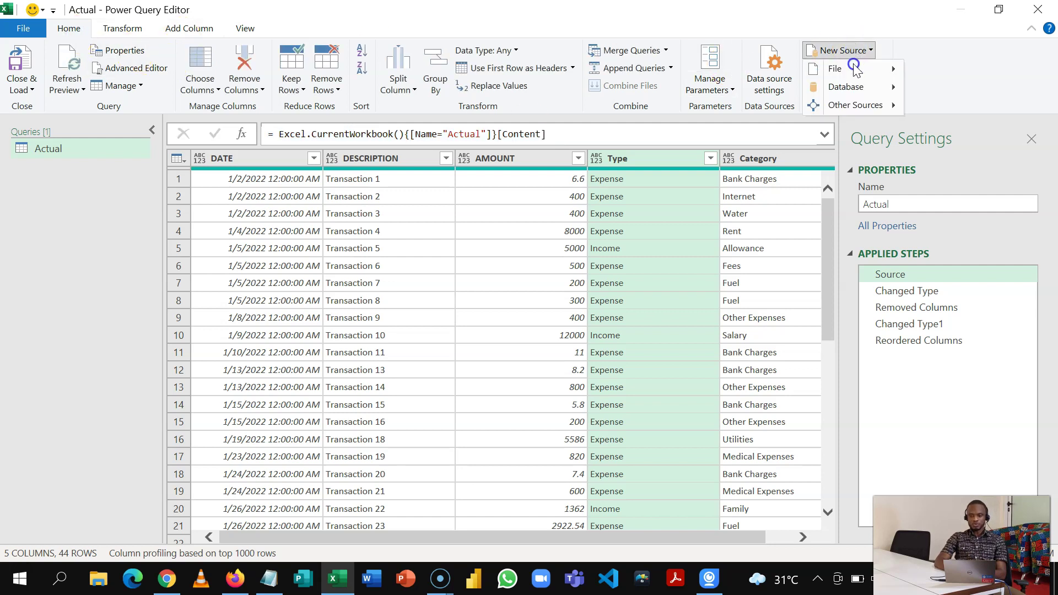
{"action": "left_click", "coordinate": [866, 113]}
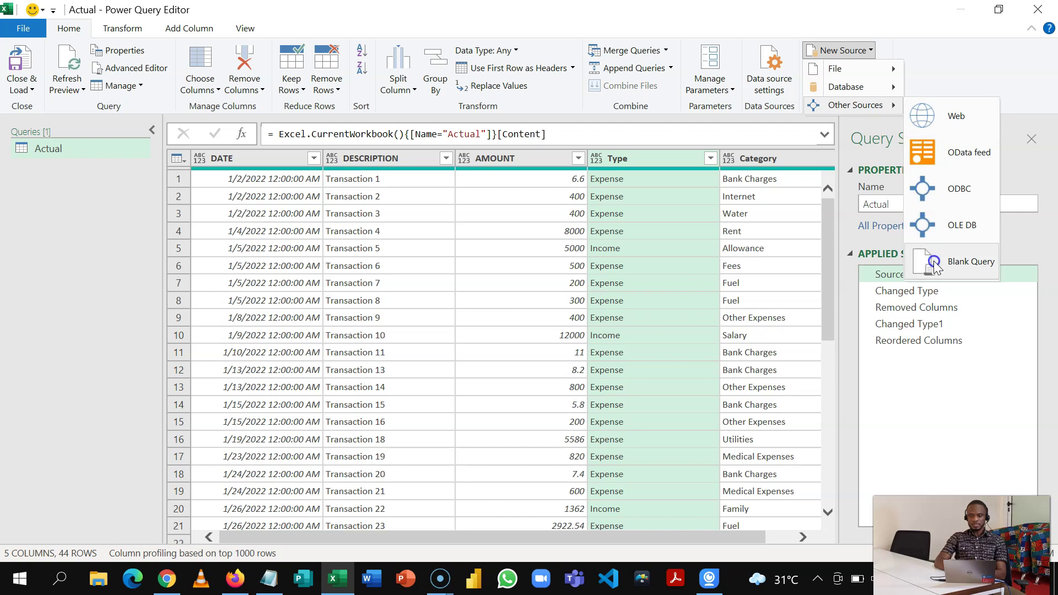
{"action": "left_click", "coordinate": [936, 263]}
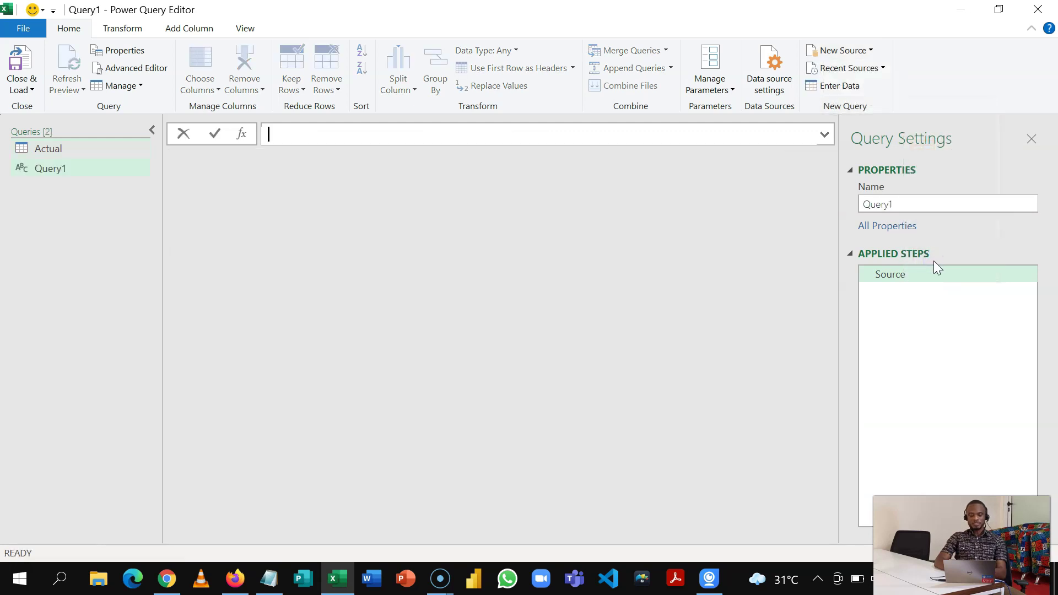
{"action": "key", "text": "ctrl+v"}
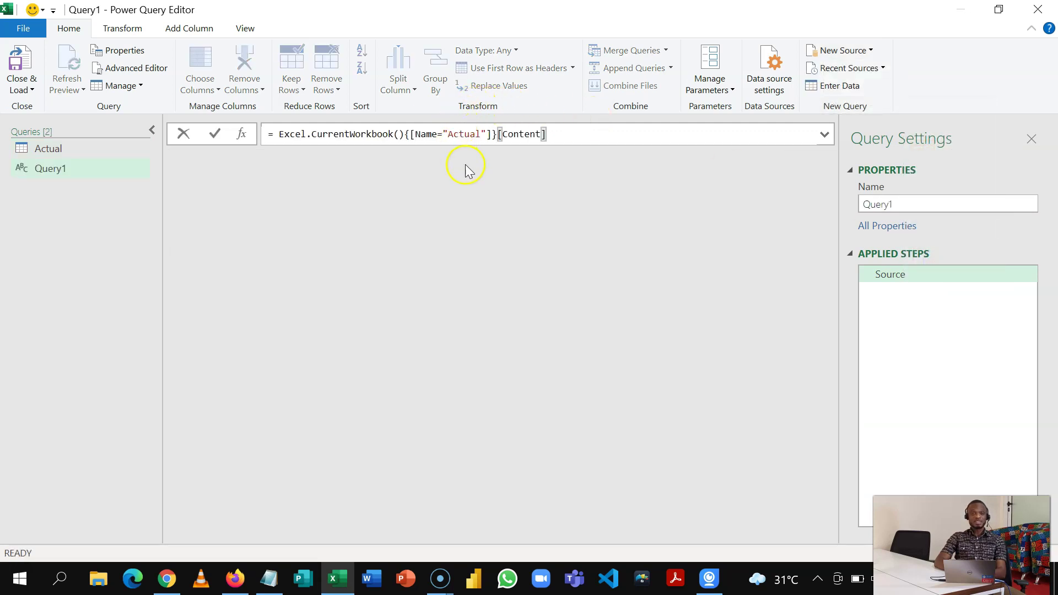
{"action": "left_click", "coordinate": [481, 135]}
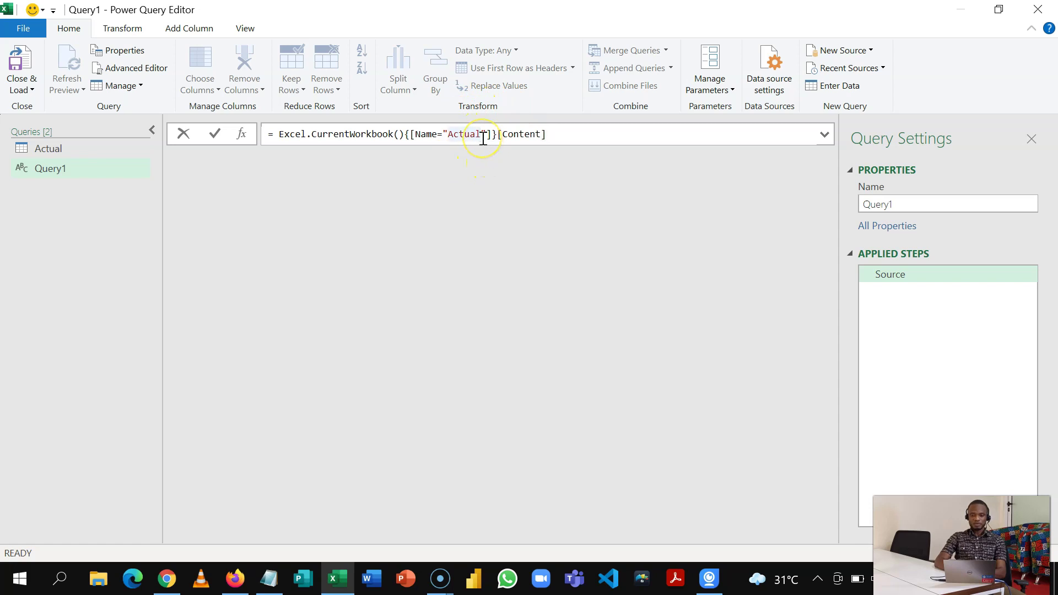
{"action": "key", "text": "BackSpace"}
{"action": "key", "text": "BackSpace"}
{"action": "key", "text": "BackSpace"}
{"action": "key", "text": "BackSpace"}
{"action": "key", "text": "BackSpace"}
{"action": "key", "text": "BackSpace"}
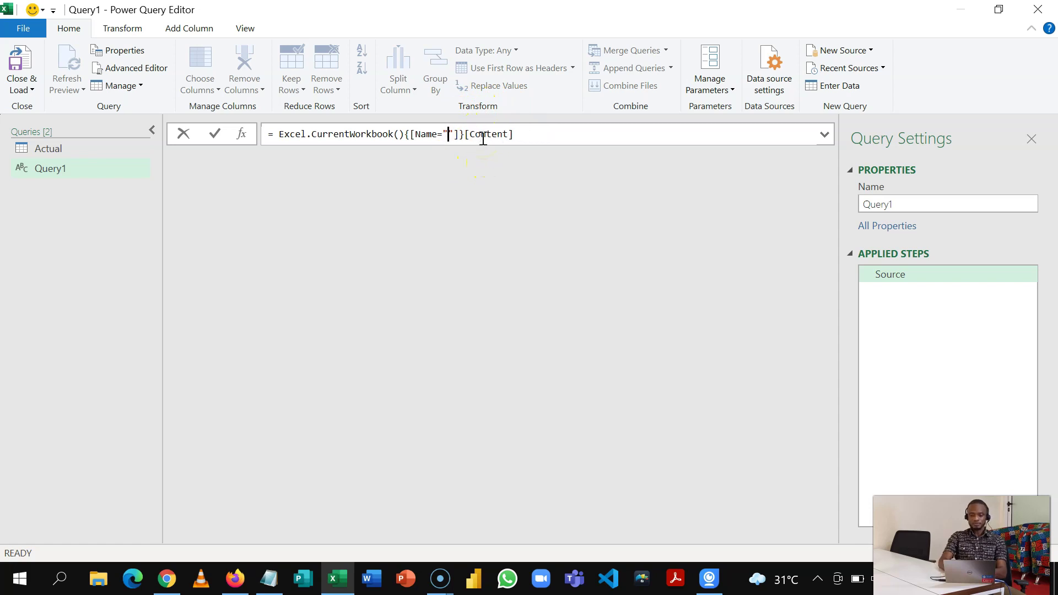
{"action": "type", "text": "Budget"}
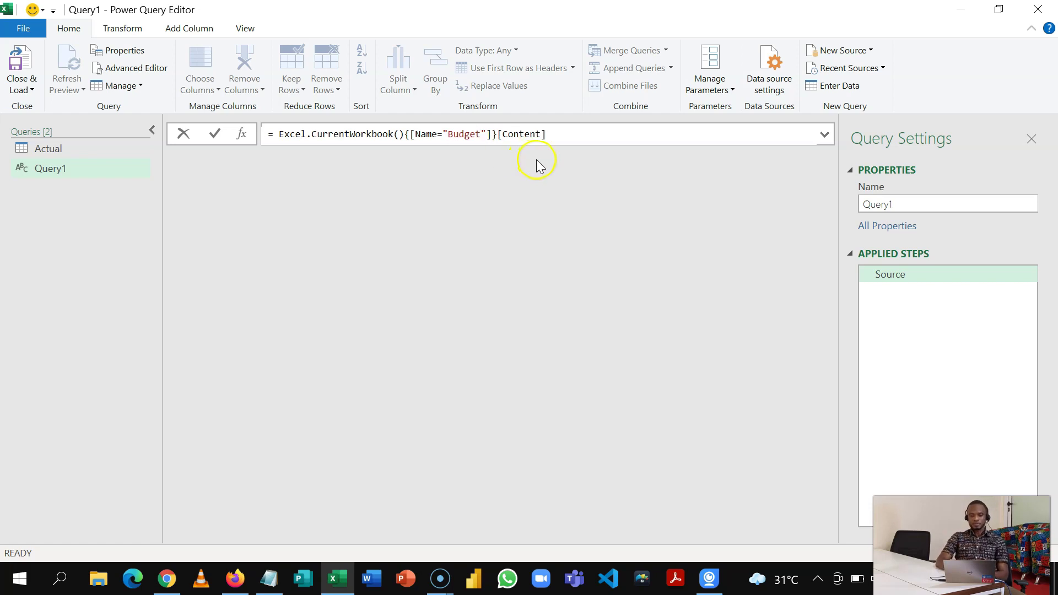
{"action": "key", "text": "Return"}
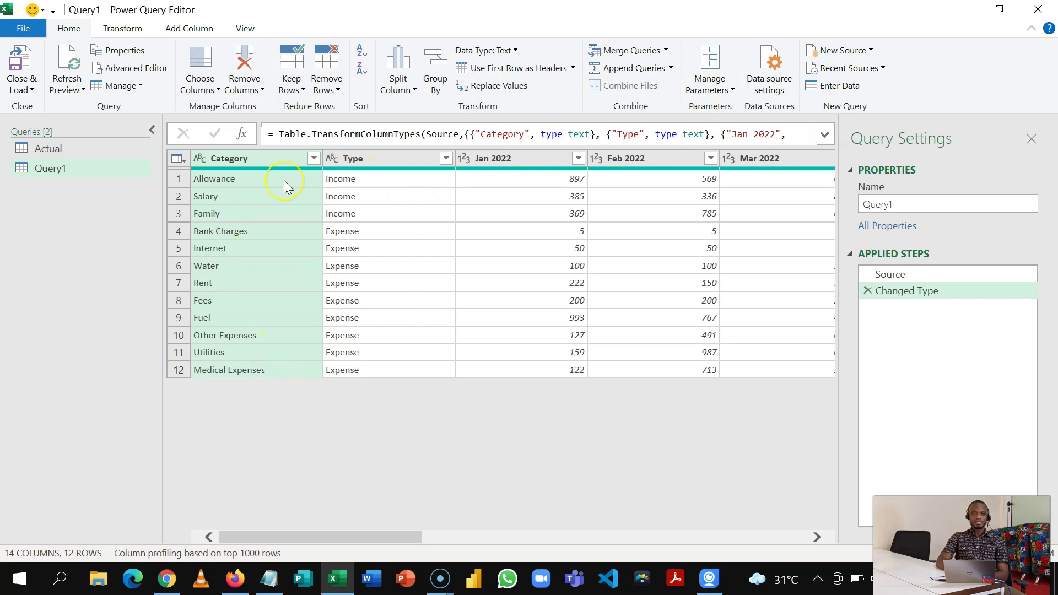
- Rename Query1, which holds the Budget table, to Reference
{"action": "left_click", "coordinate": [210, 180]}
{"action": "left_click", "coordinate": [364, 159]}
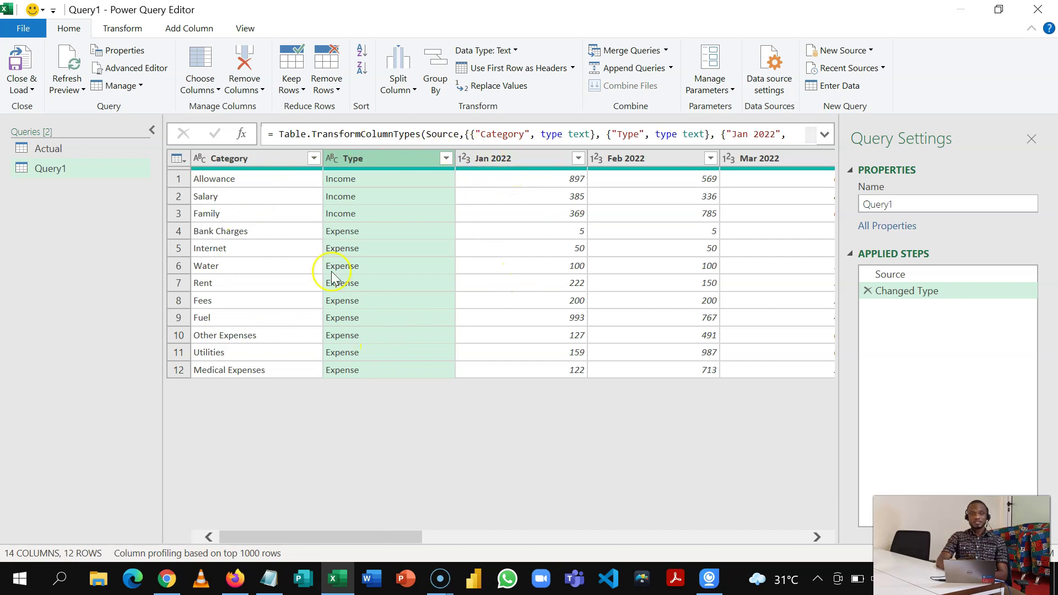
{"action": "left_click", "coordinate": [79, 169]}
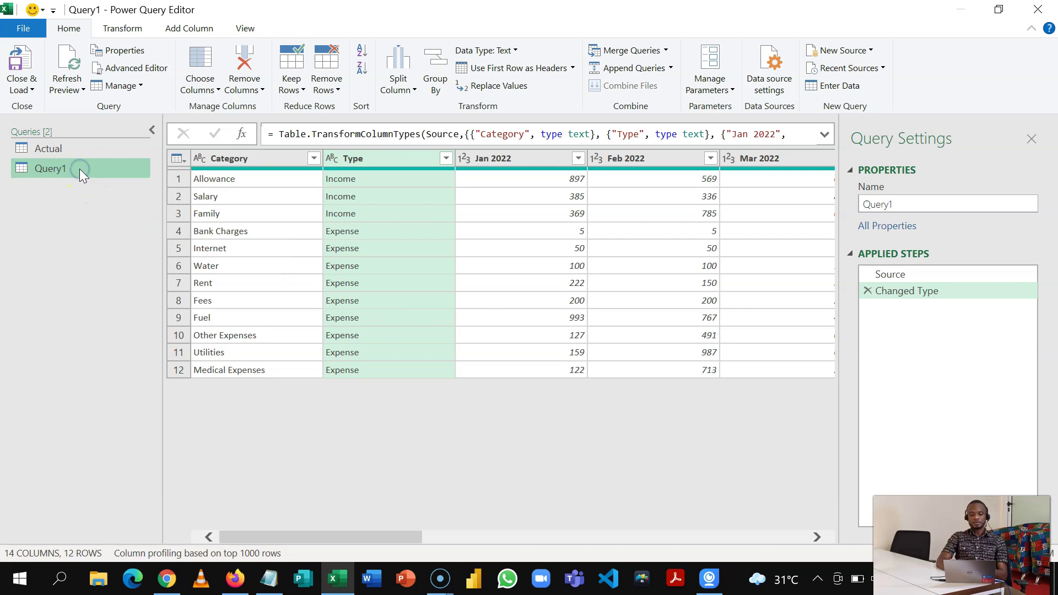
{"action": "double_click", "coordinate": [79, 169]}
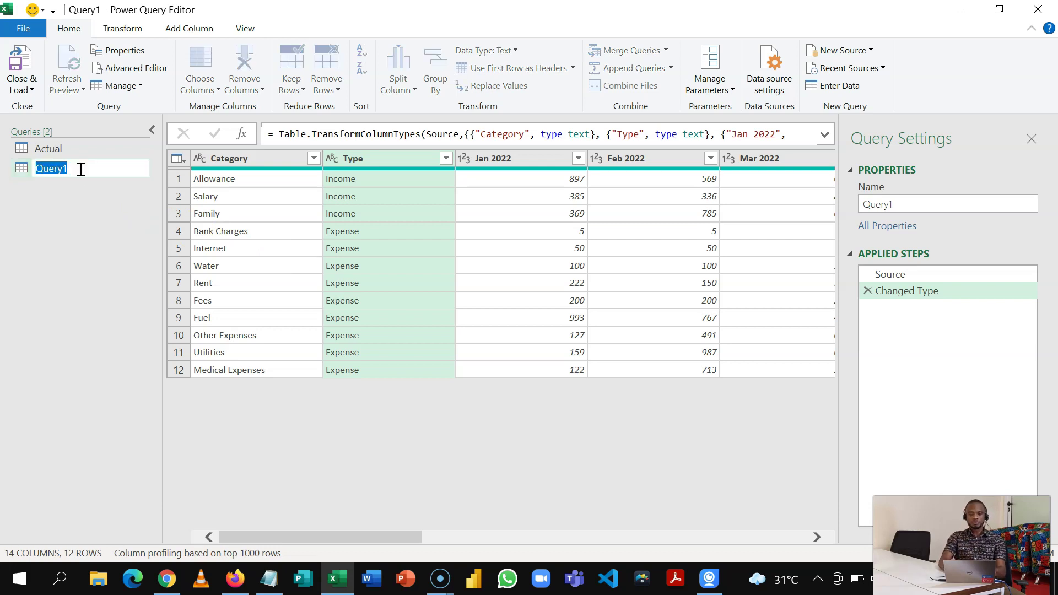
{"action": "type", "text": "Reference"}
{"action": "key", "text": "Return"}
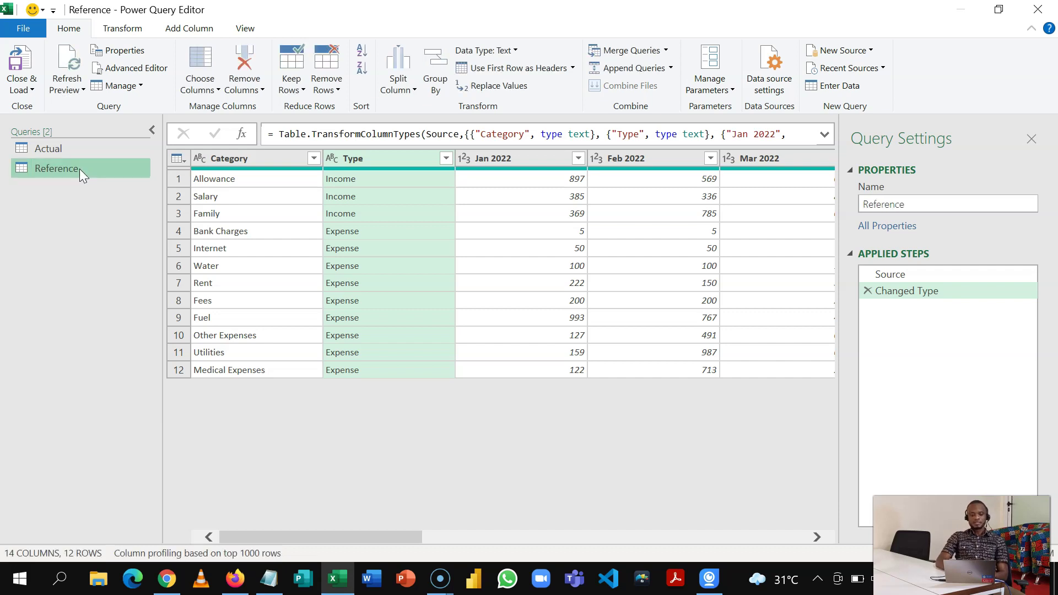
{"action": "right_click", "coordinate": [80, 169]}
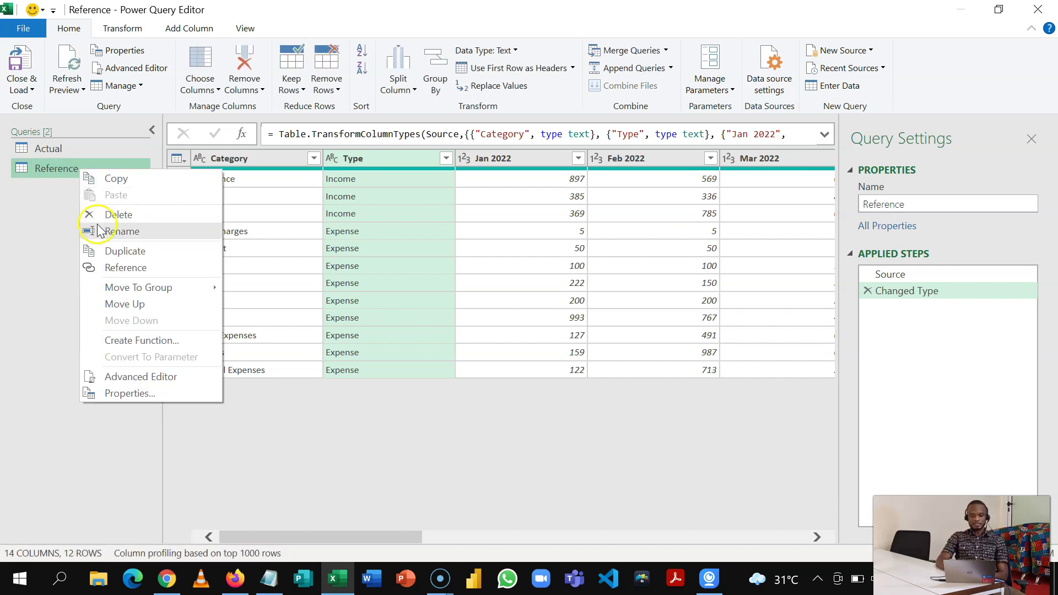
- Create a new query referencing Reference and name it Budget
{"action": "left_click", "coordinate": [116, 268]}
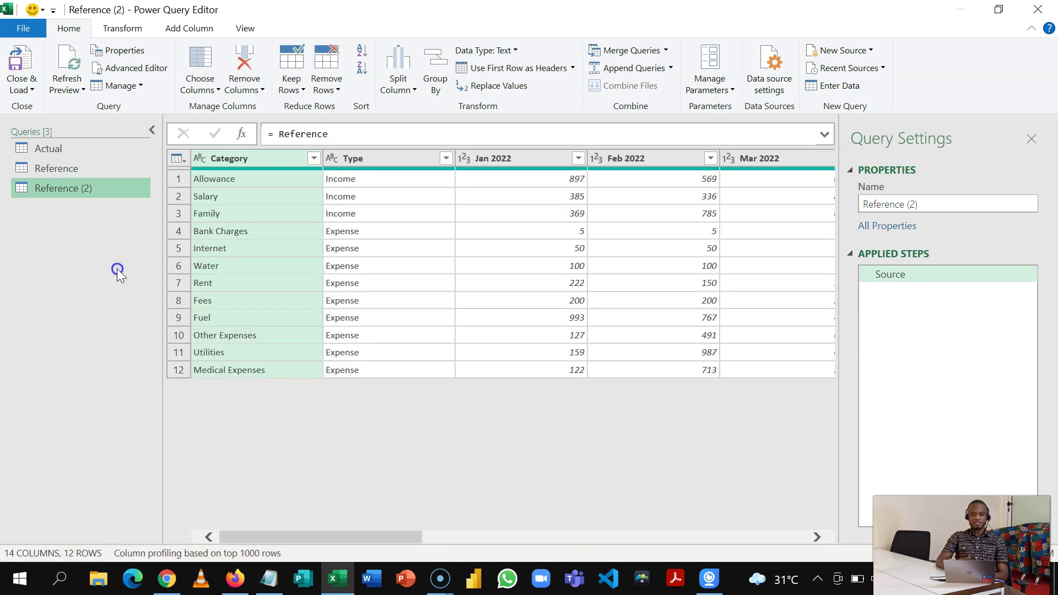
{"action": "double_click", "coordinate": [92, 192]}
{"action": "type", "text": "Budget"}
{"action": "key", "text": "Return"}
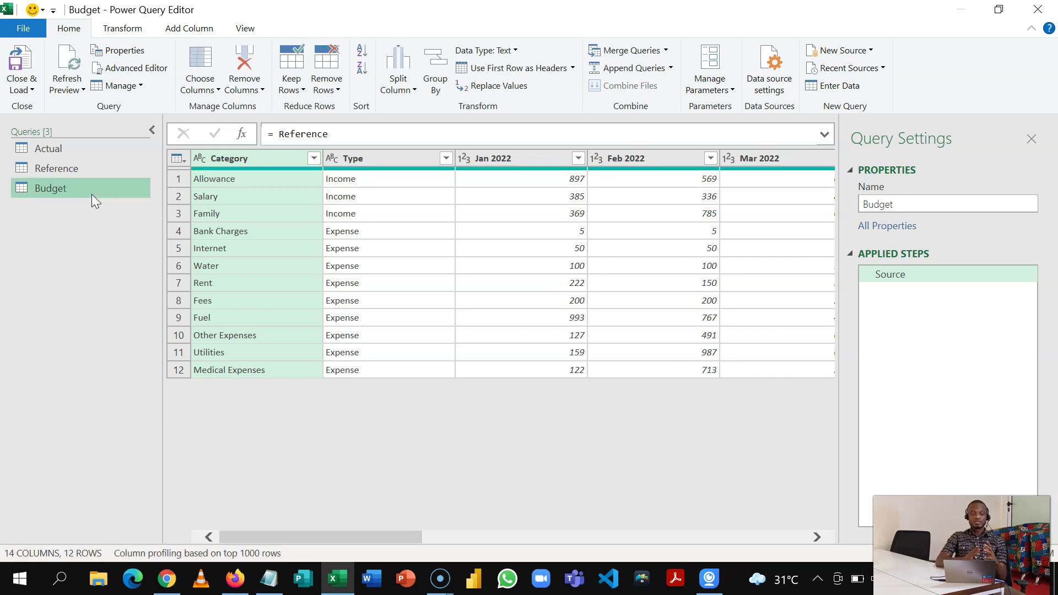
{"action": "left_click", "coordinate": [74, 150]}
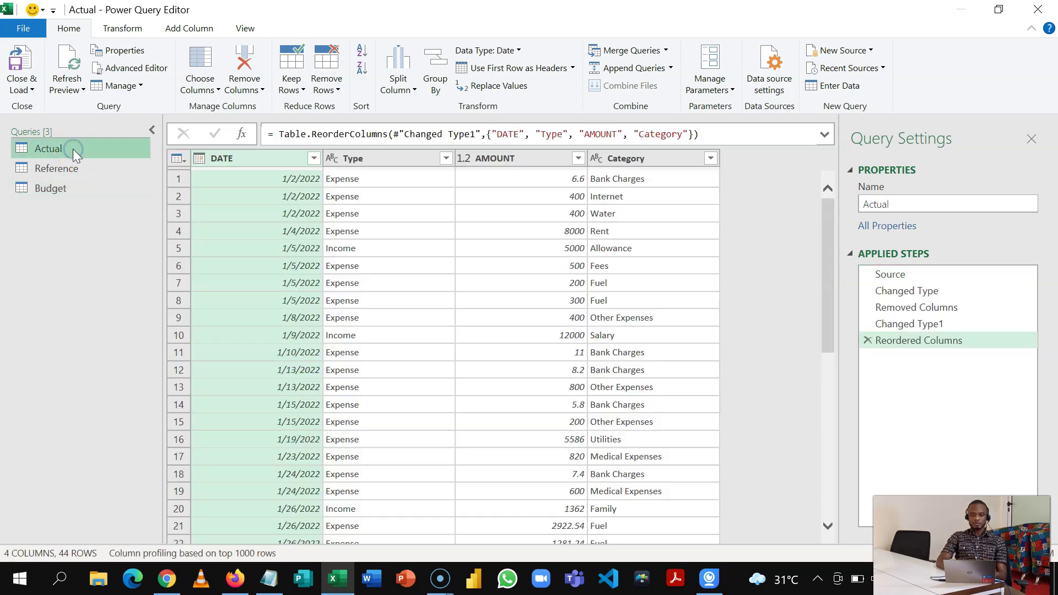
{"action": "left_click", "coordinate": [75, 188]}
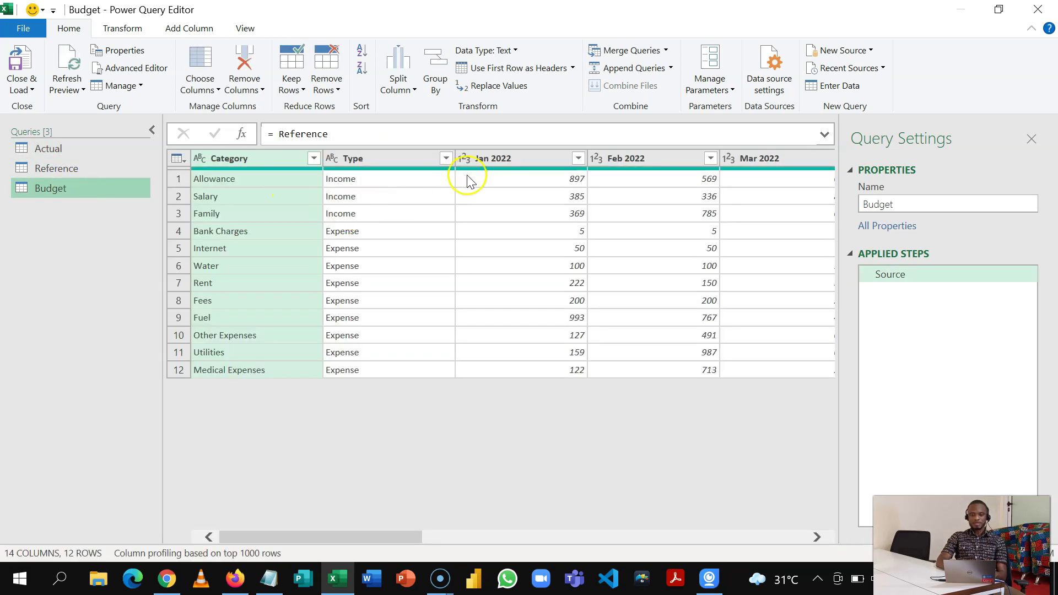
- Unpivot every month column, keeping Category and Type fixed
{"action": "left_click", "coordinate": [501, 159]}
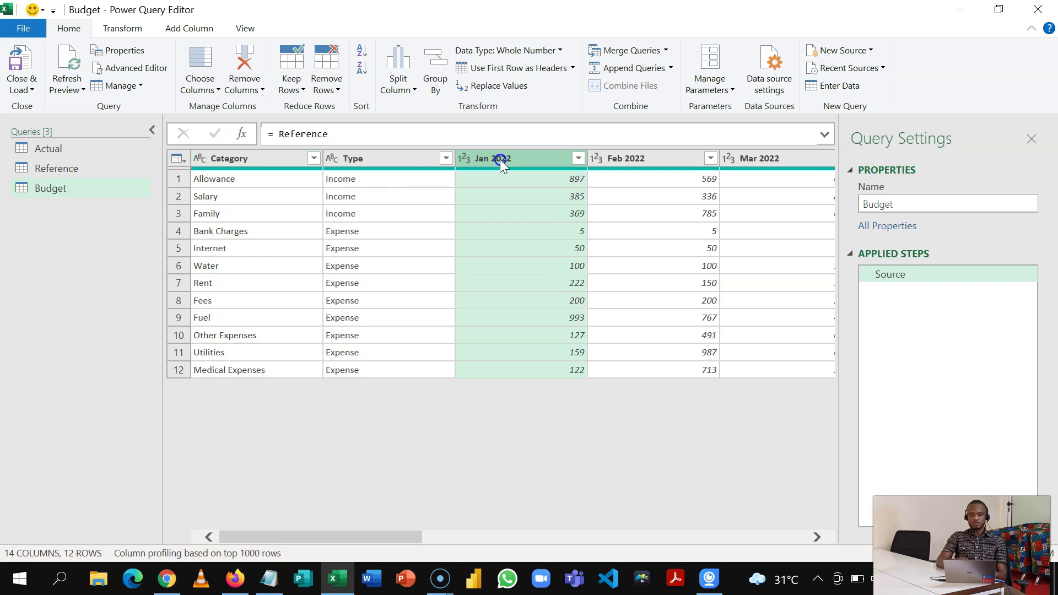
{"action": "left_click", "coordinate": [282, 159]}
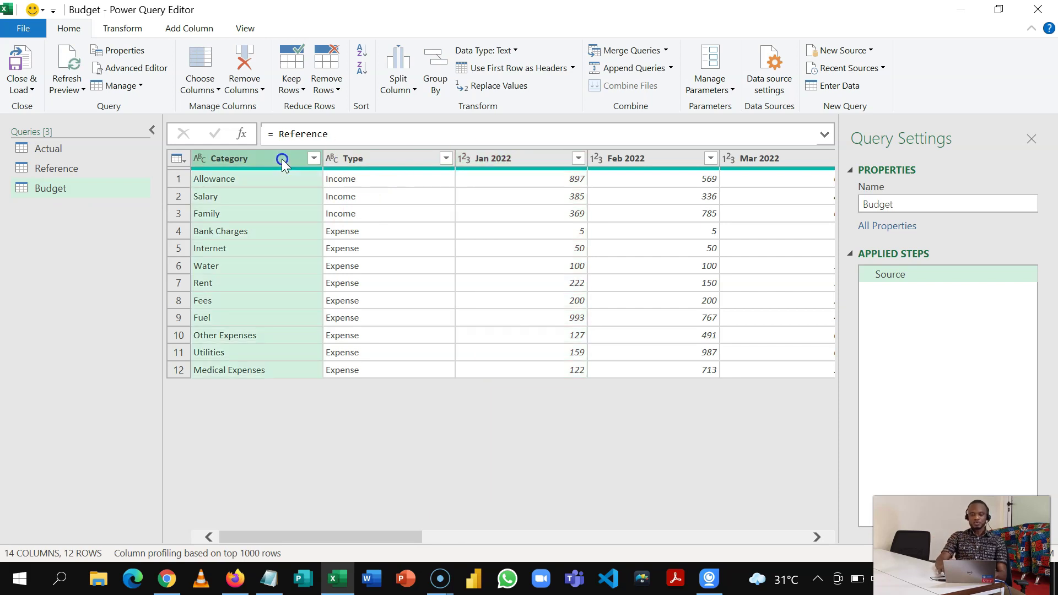
{"action": "key", "text": "shift+Right"}
{"action": "right_click", "coordinate": [282, 159]}
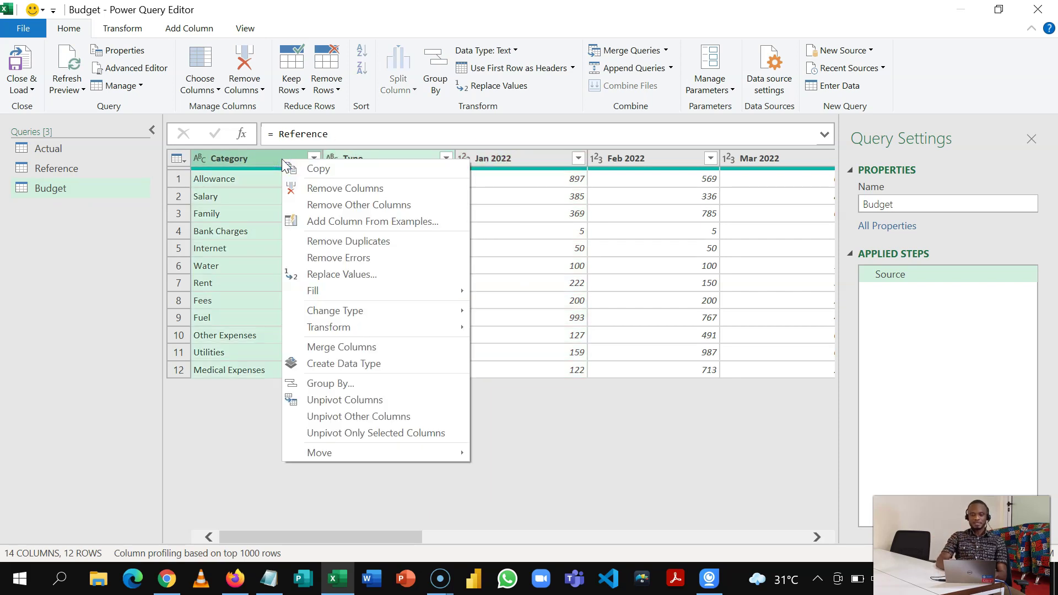
{"action": "left_click", "coordinate": [329, 418]}
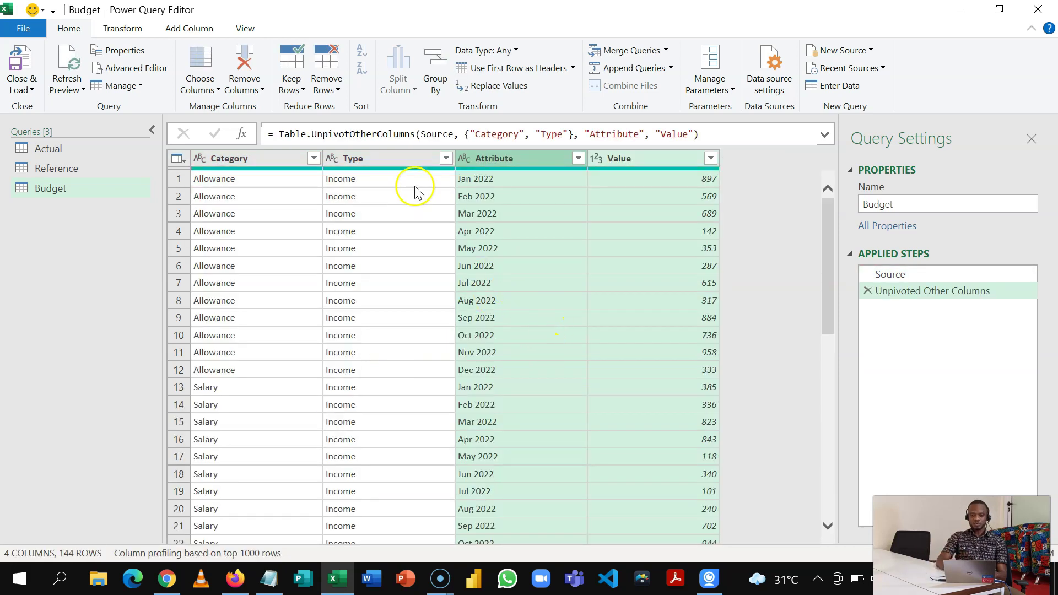
- Rename Attribute to Date with a Date data type, and Value to Amount
{"action": "left_click", "coordinate": [361, 158]}
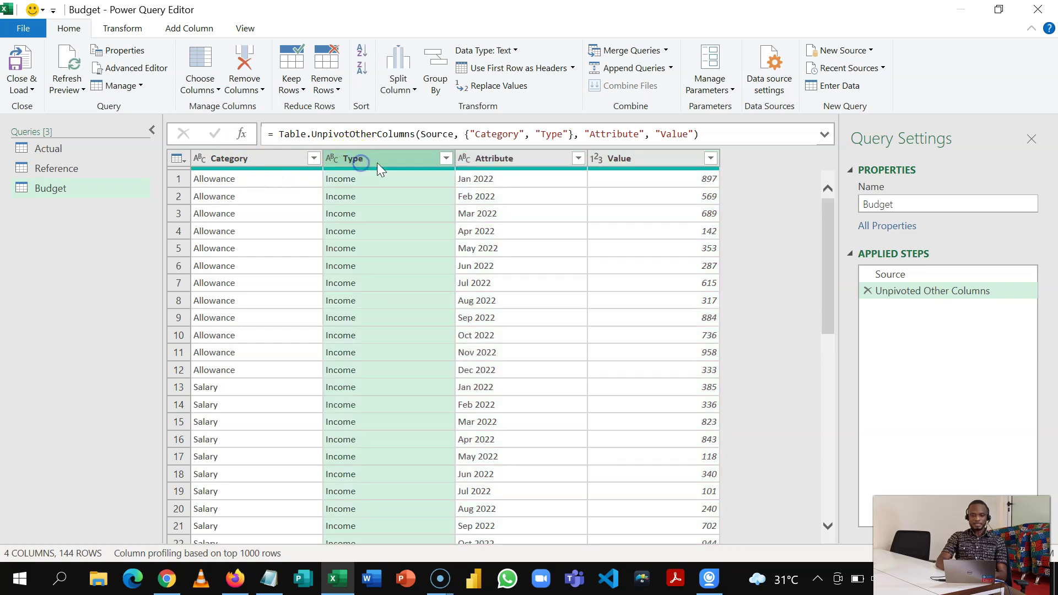
{"action": "left_click", "coordinate": [512, 159]}
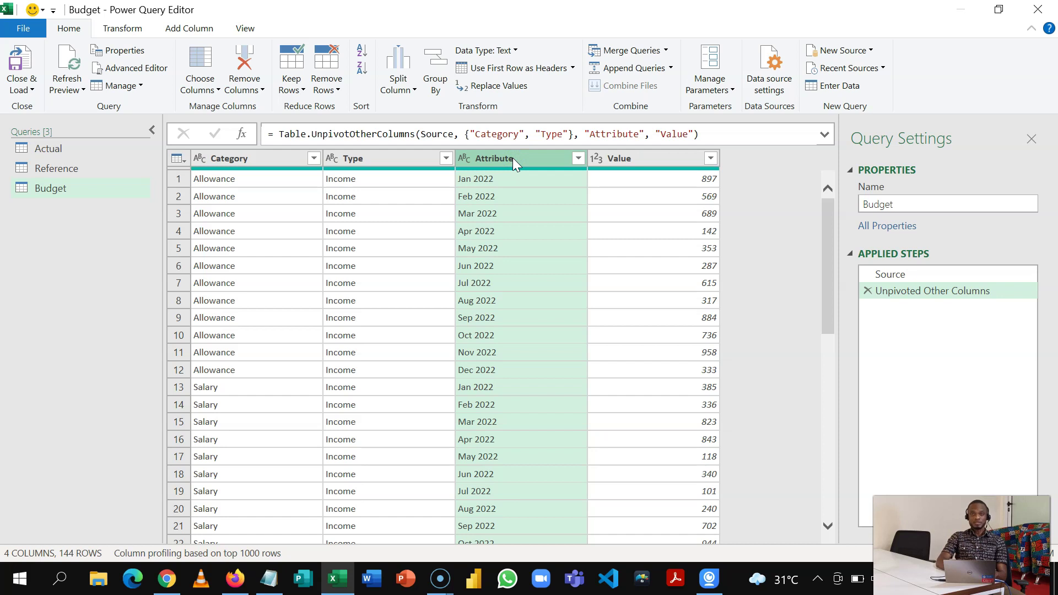
{"action": "double_click", "coordinate": [512, 158]}
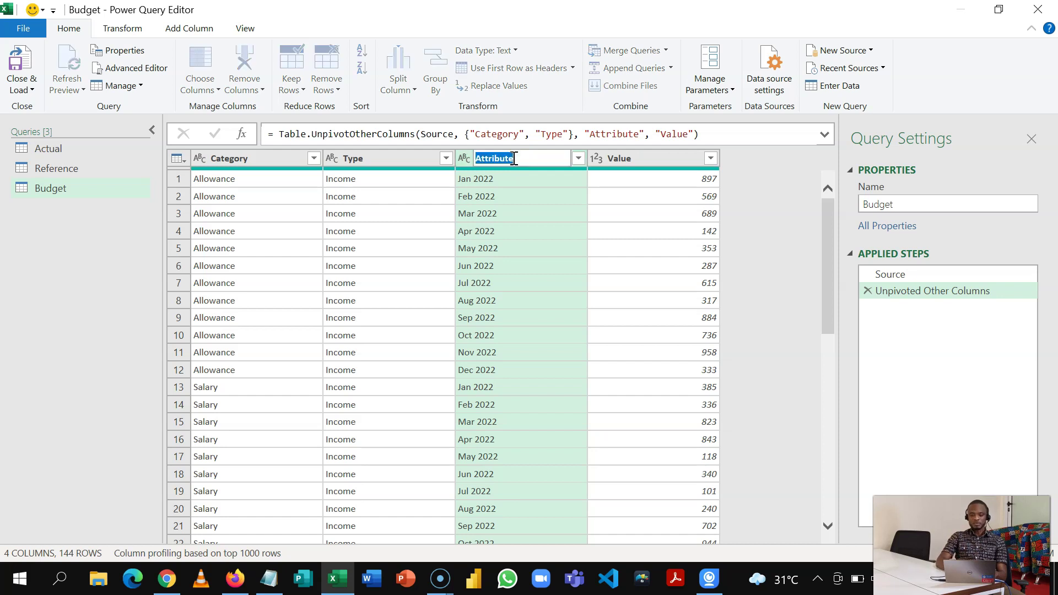
{"action": "type", "text": "Date"}
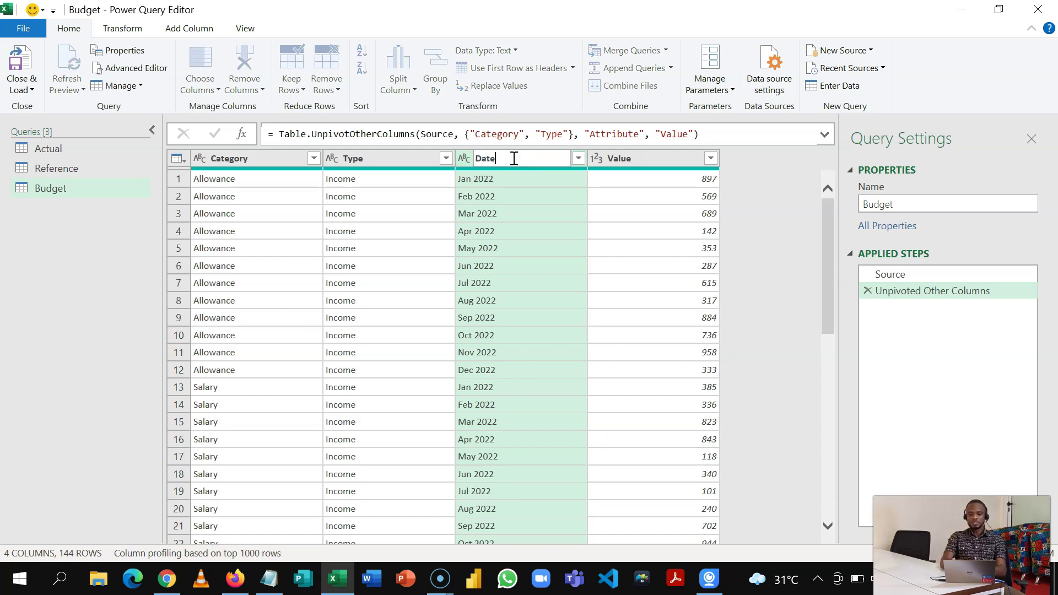
{"action": "type", "text": "s"}
{"action": "key", "text": "BackSpace"}
{"action": "left_click", "coordinate": [464, 158]}
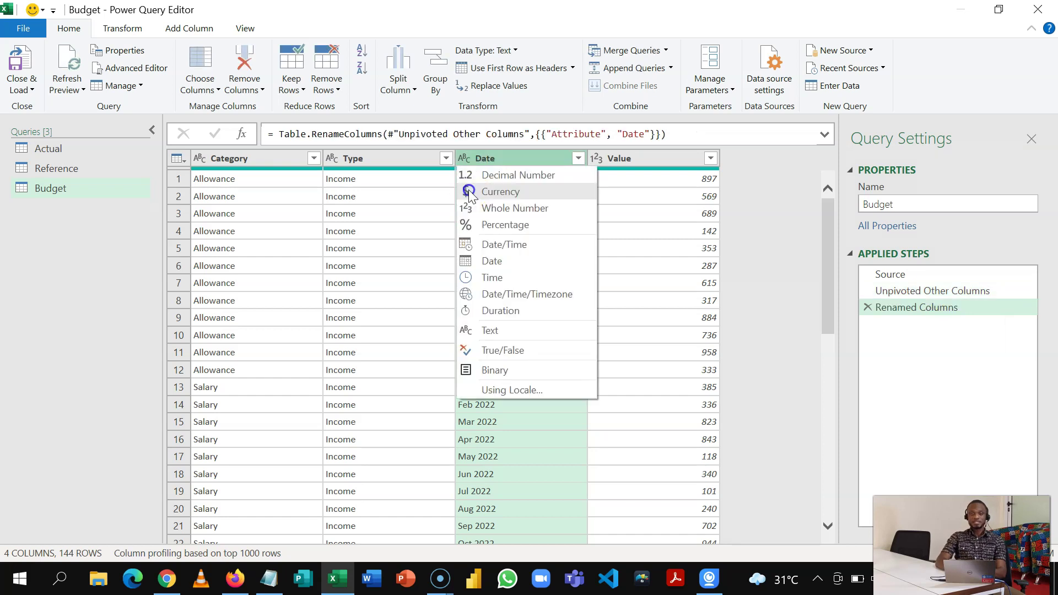
{"action": "left_click", "coordinate": [488, 263]}
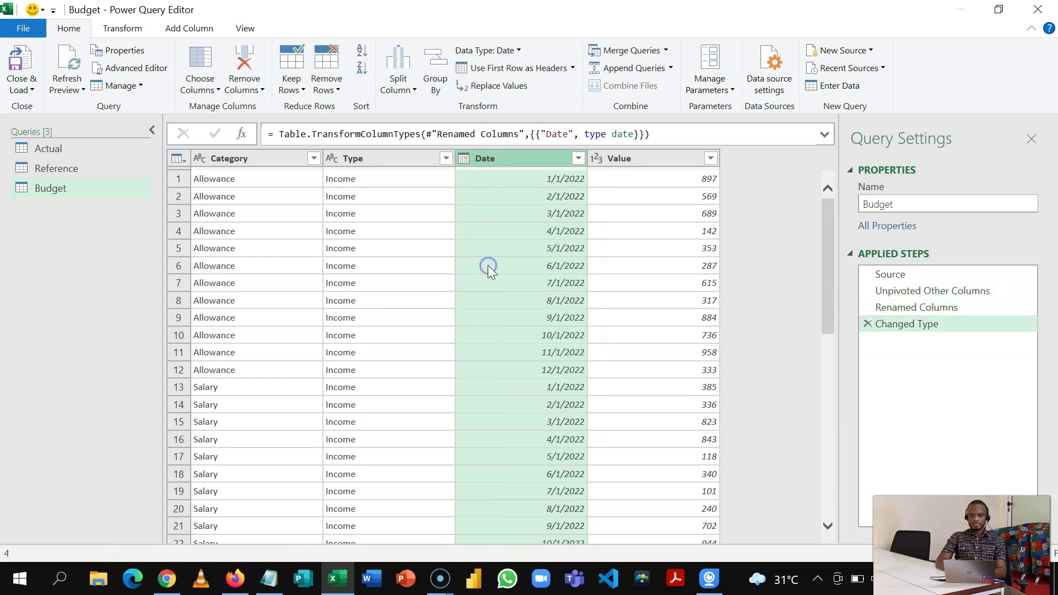
{"action": "left_click", "coordinate": [632, 156]}
{"action": "double_click", "coordinate": [633, 156]}
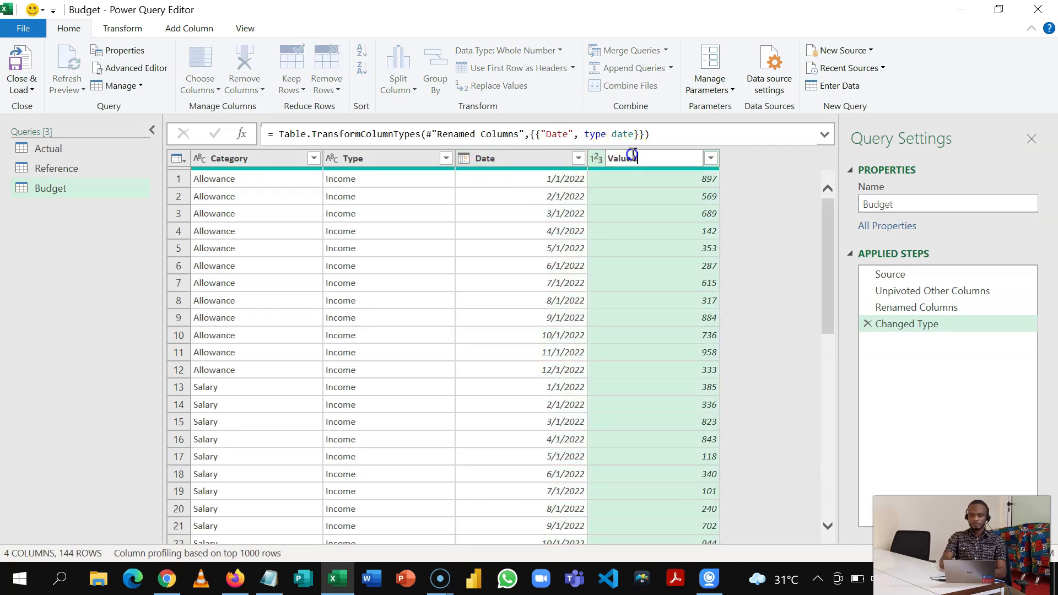
{"action": "type", "text": "Amount"}
{"action": "key", "text": "Return"}
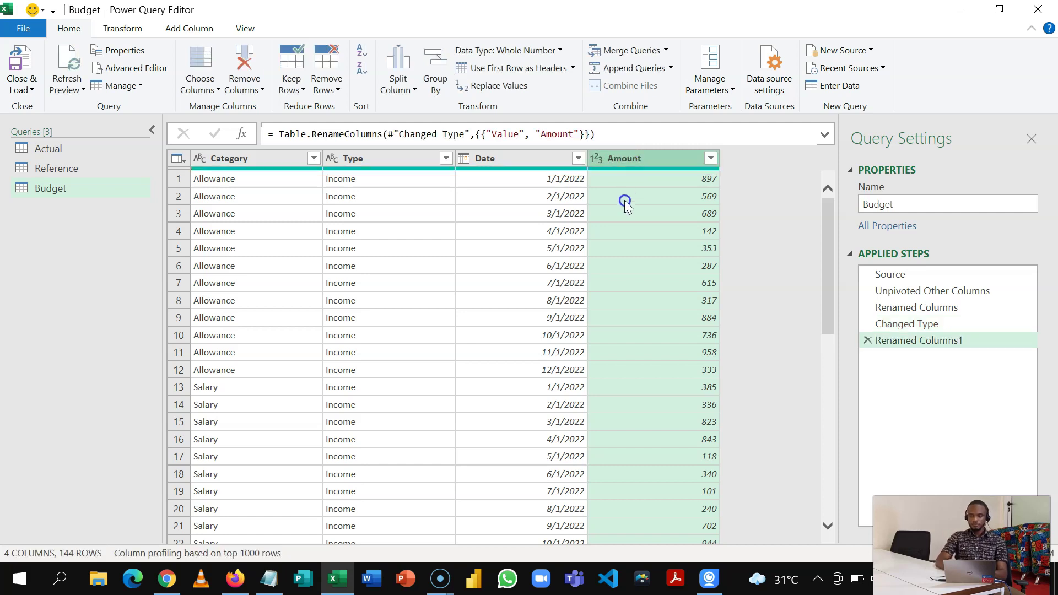
- Reorder the Budget query's columns to Date, Type, Amount, Category to match Actual
{"action": "left_click", "coordinate": [265, 159]}
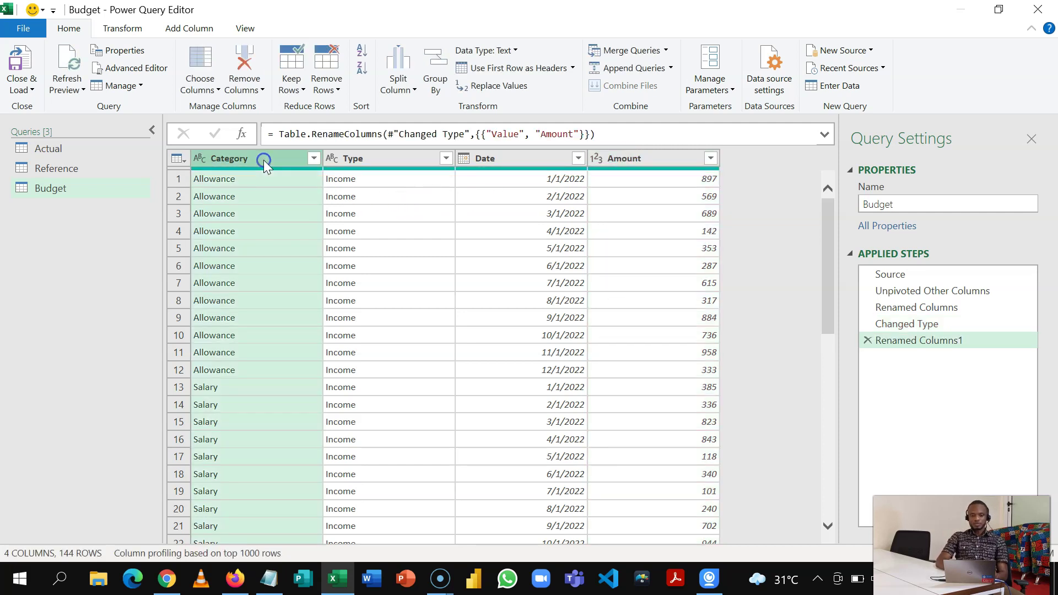
{"action": "left_click", "coordinate": [514, 164]}
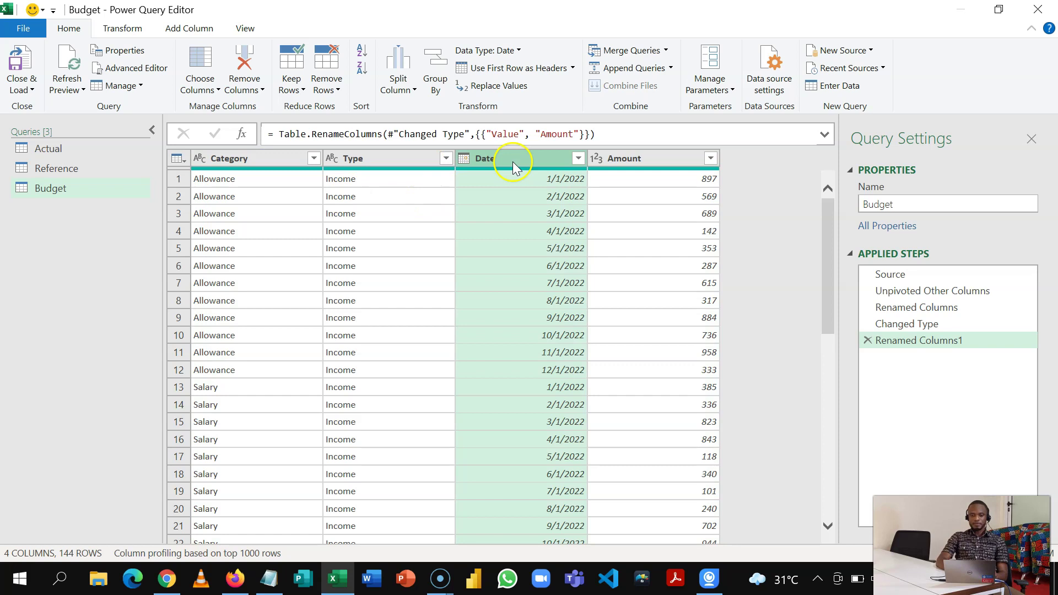
{"action": "left_click_drag", "start_coordinate": [513, 164], "coordinate": [224, 172]}
{"action": "left_click", "coordinate": [501, 161]}
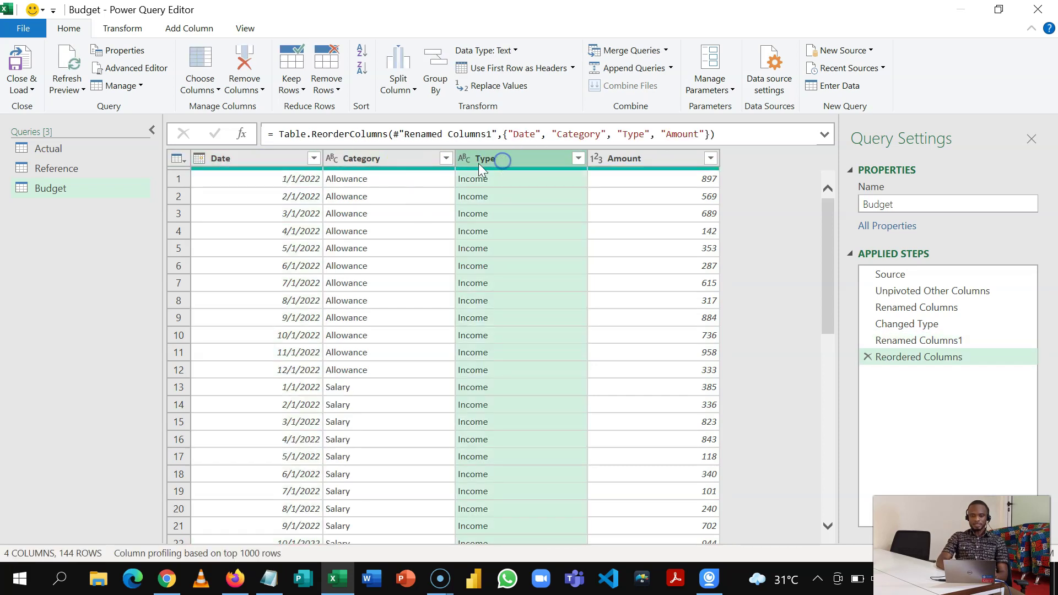
{"action": "left_click_drag", "start_coordinate": [470, 167], "coordinate": [378, 160]}
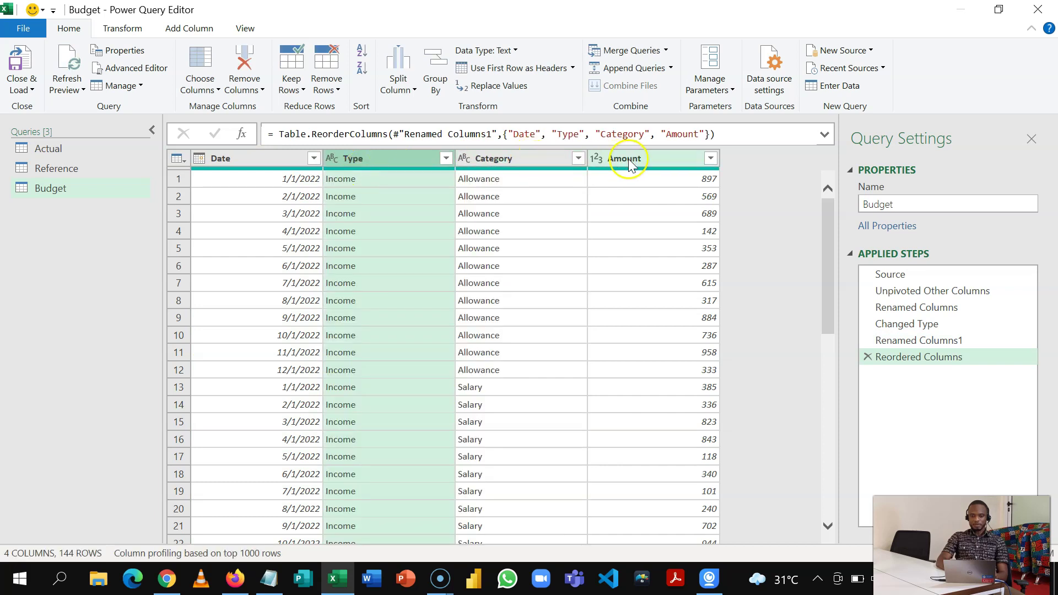
{"action": "left_click_drag", "start_coordinate": [630, 164], "coordinate": [486, 161]}
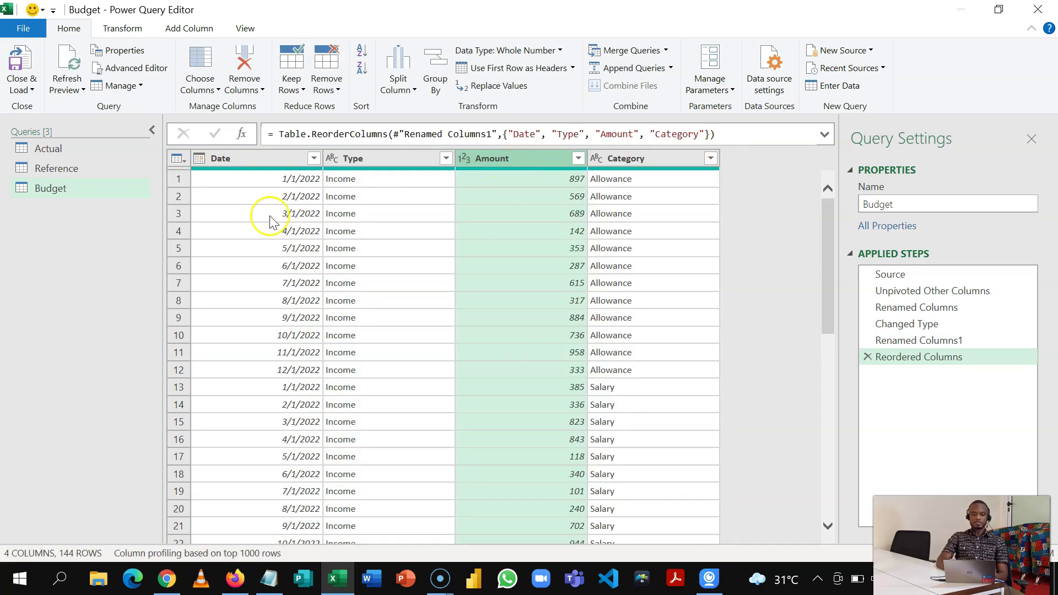
- Review the Actual, Budget and Reference queries in turn
{"action": "left_click", "coordinate": [97, 148]}
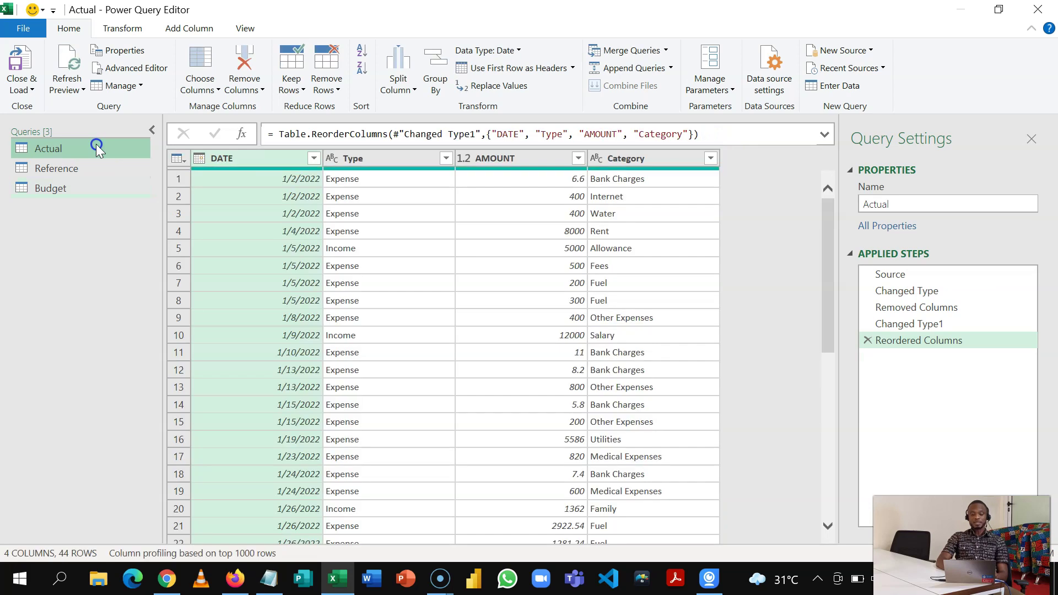
{"action": "left_click", "coordinate": [80, 187]}
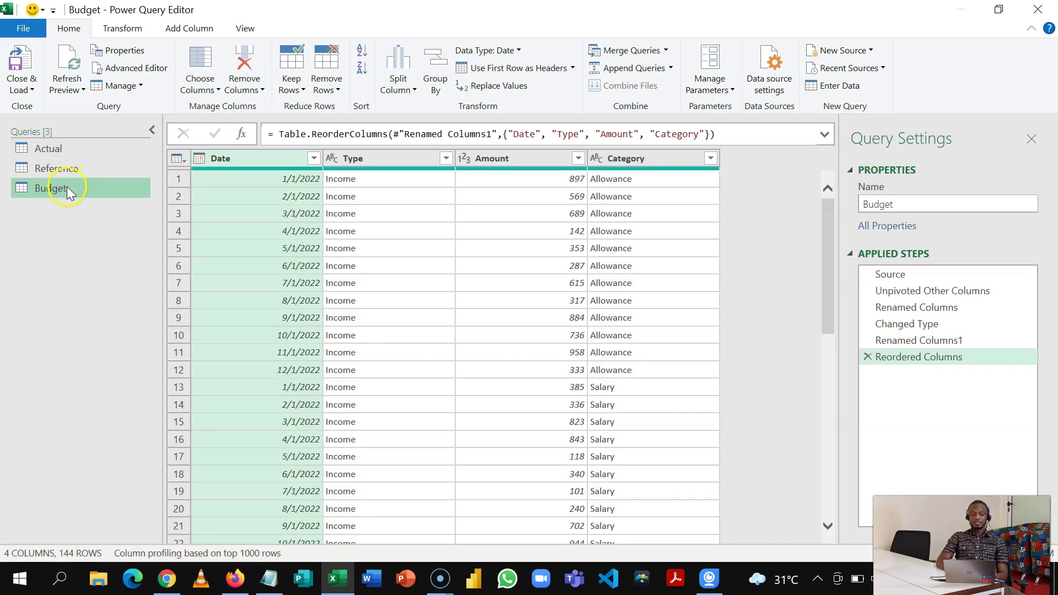
{"action": "left_click", "coordinate": [67, 170]}
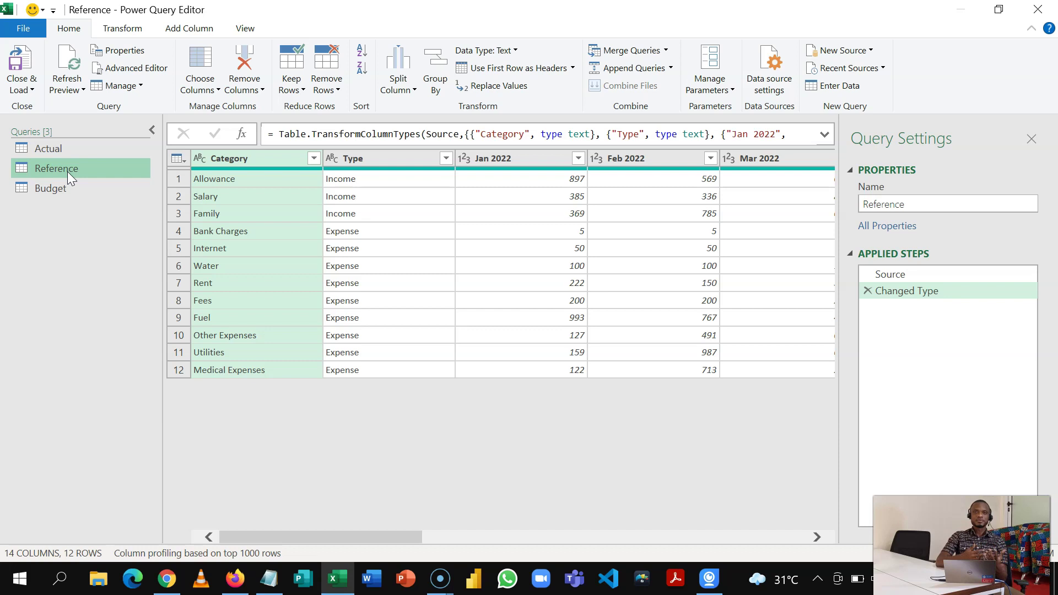
- Create a new query referencing Reference and name it Categories
{"action": "right_click", "coordinate": [68, 171]}
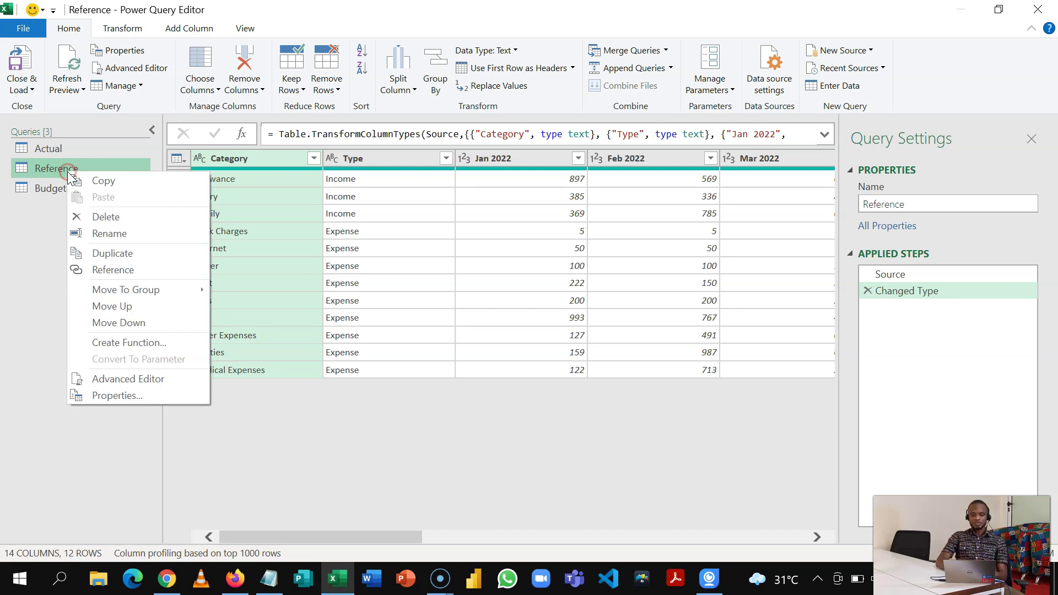
{"action": "left_click", "coordinate": [108, 271]}
{"action": "key", "text": "F2"}
{"action": "type", "text": "Categories"}
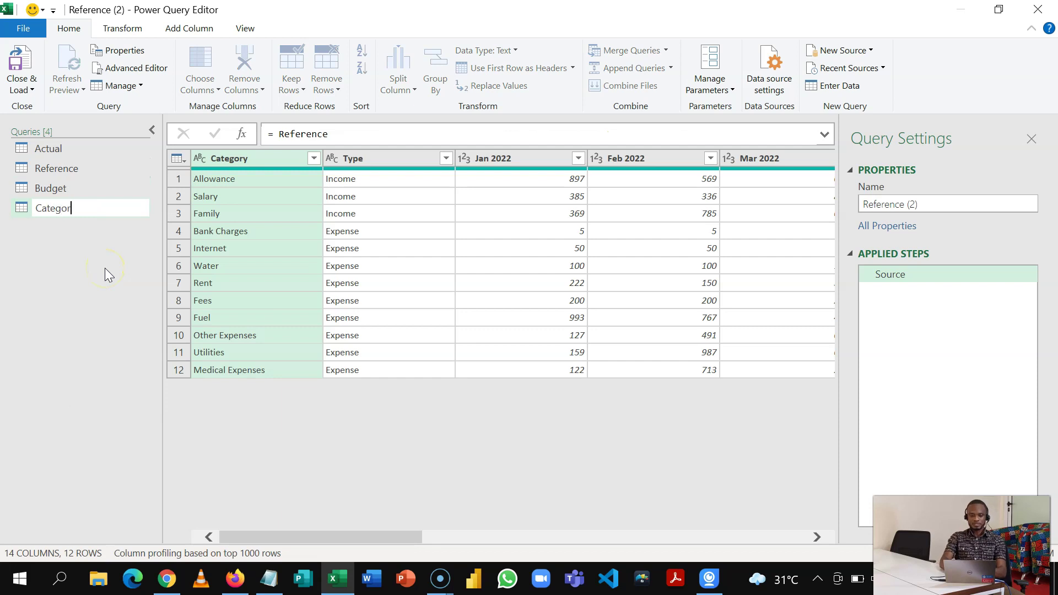
{"action": "key", "text": "Return"}
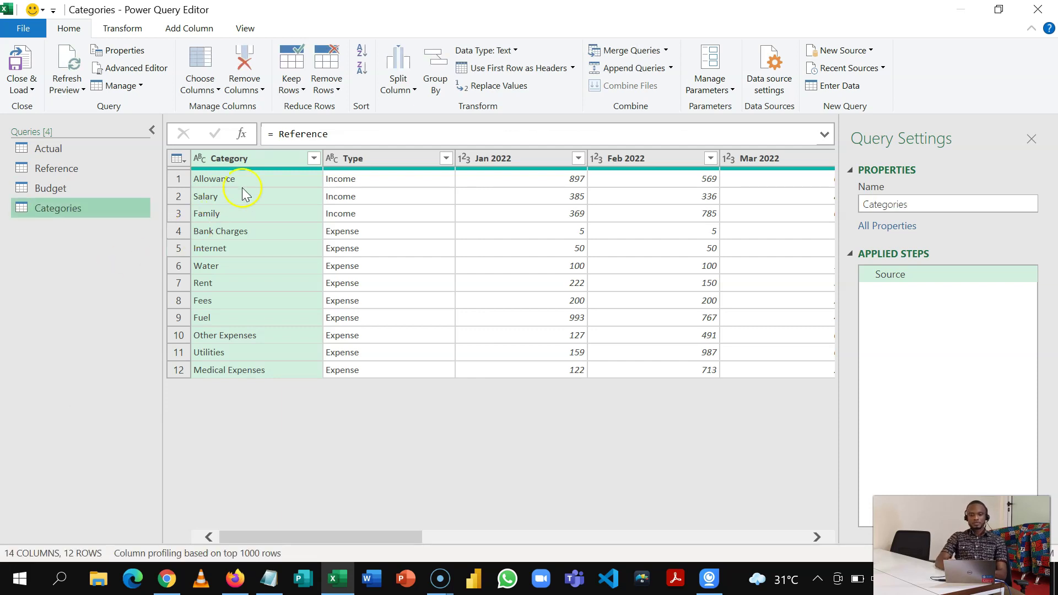
- Keep only the Category and Type columns and remove duplicate rows
{"action": "left_click", "coordinate": [252, 165]}
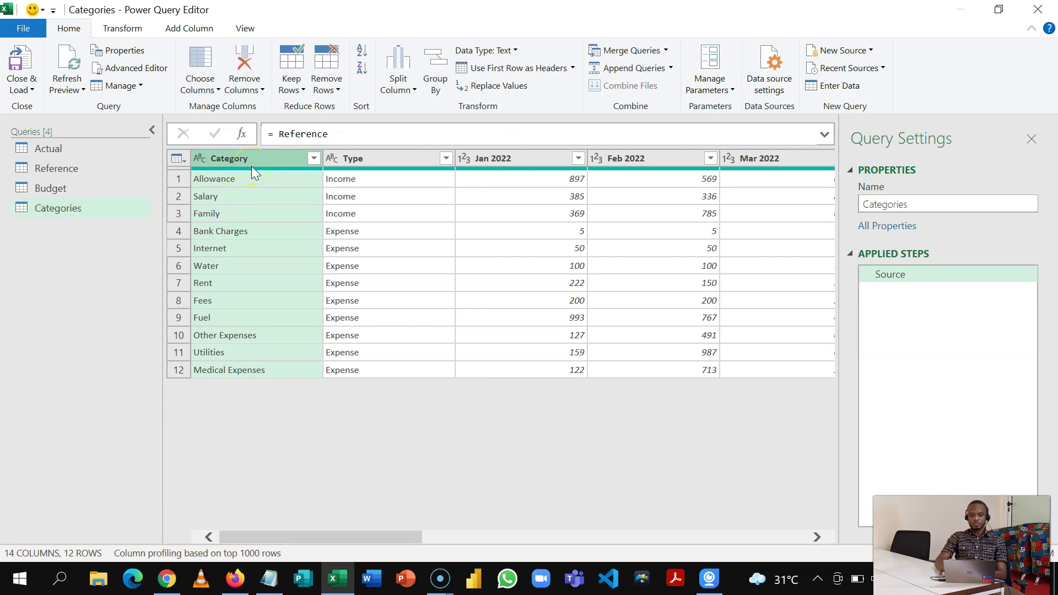
{"action": "key", "text": "shift+Right"}
{"action": "right_click", "coordinate": [251, 166]}
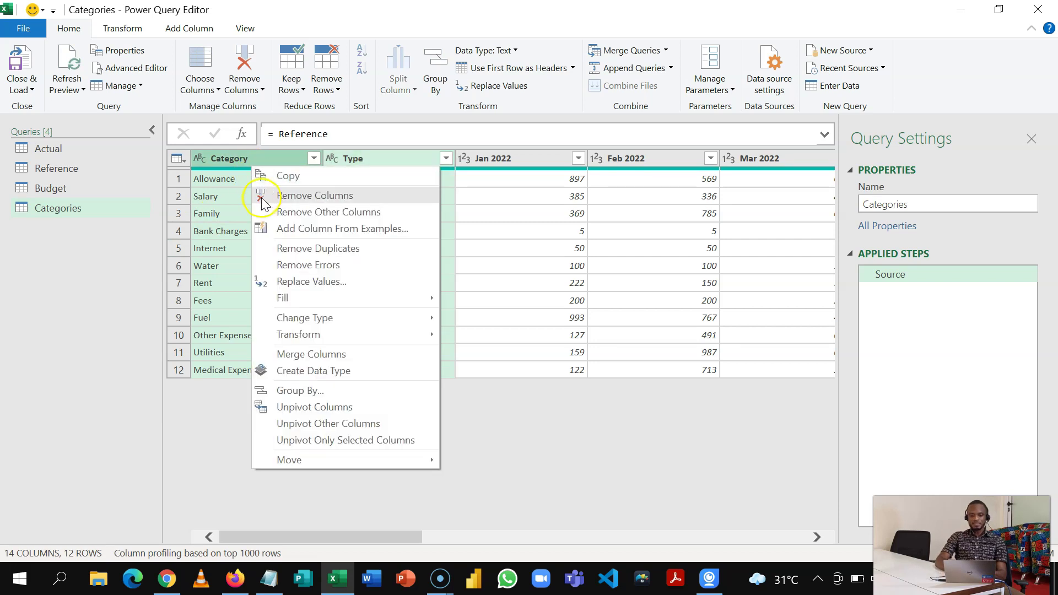
{"action": "left_click", "coordinate": [343, 212]}
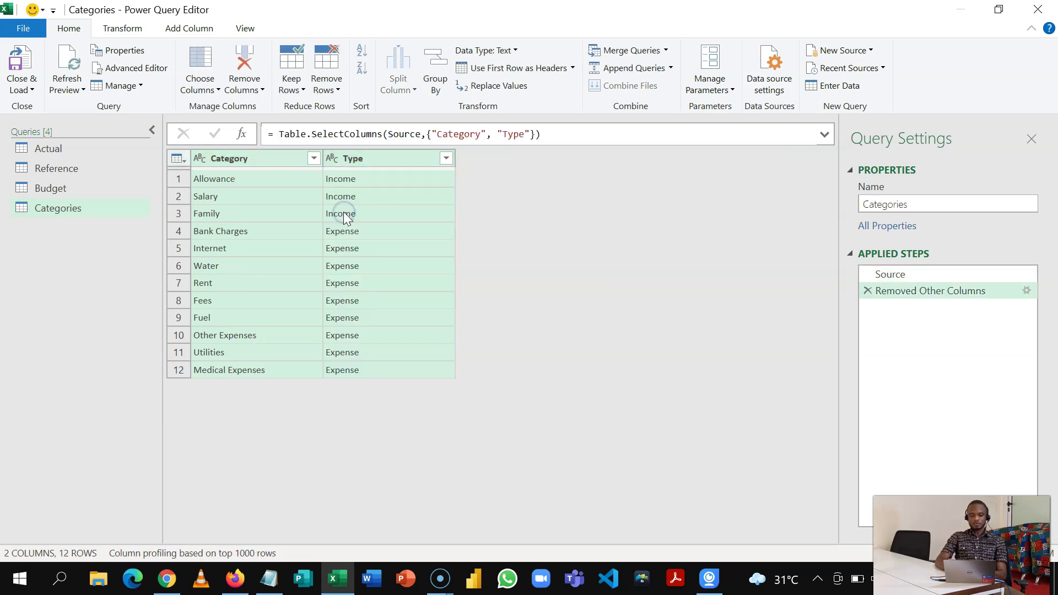
{"action": "right_click", "coordinate": [279, 160]}
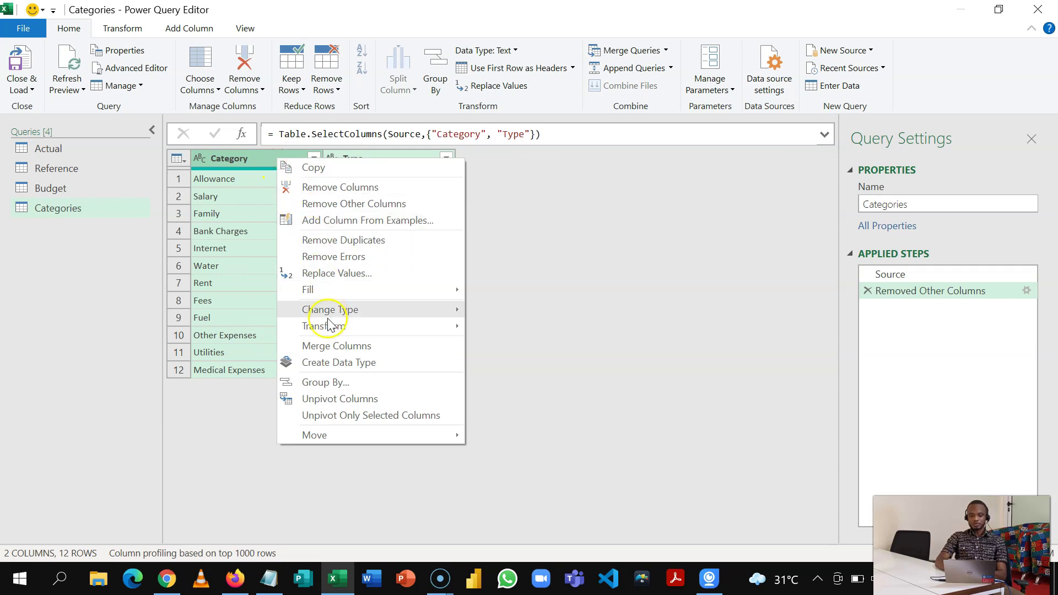
{"action": "left_click", "coordinate": [307, 241]}
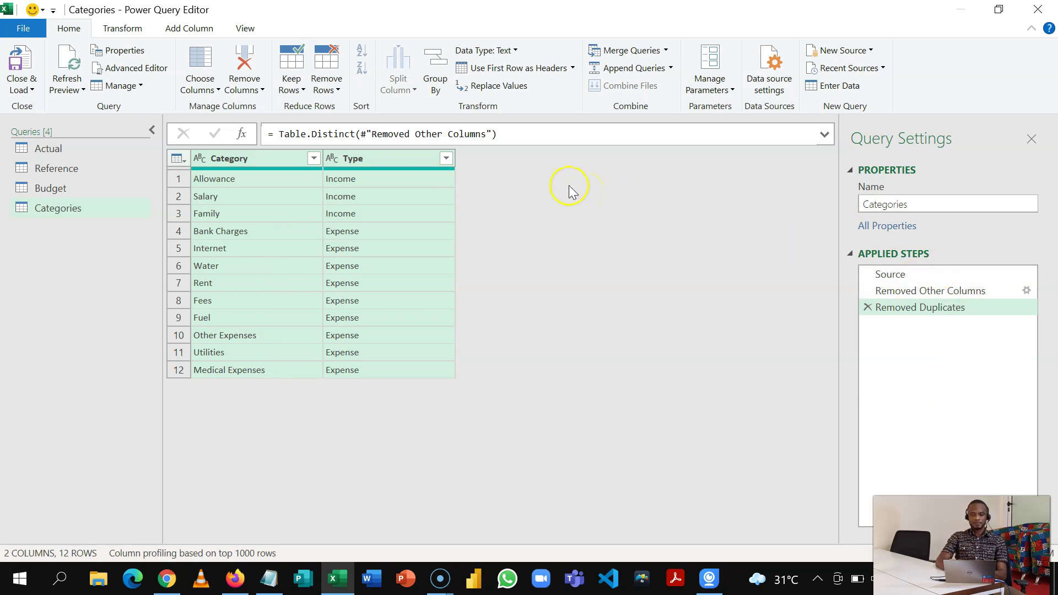
- Close & Load the queries as connection only, adding them to the Data Model
{"action": "left_click", "coordinate": [83, 150]}
{"action": "left_click", "coordinate": [62, 188]}
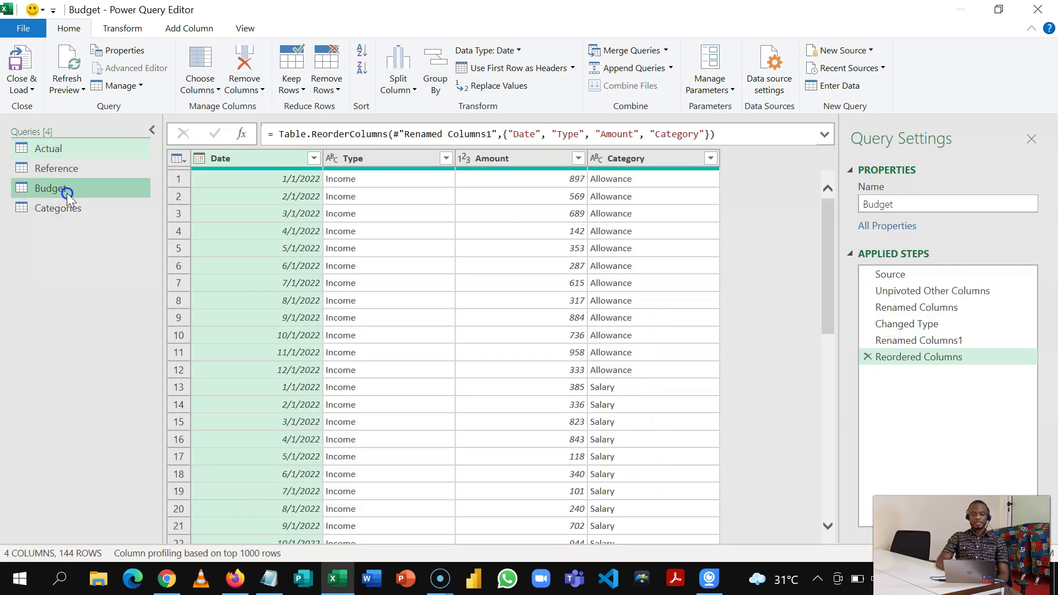
{"action": "left_click", "coordinate": [65, 208]}
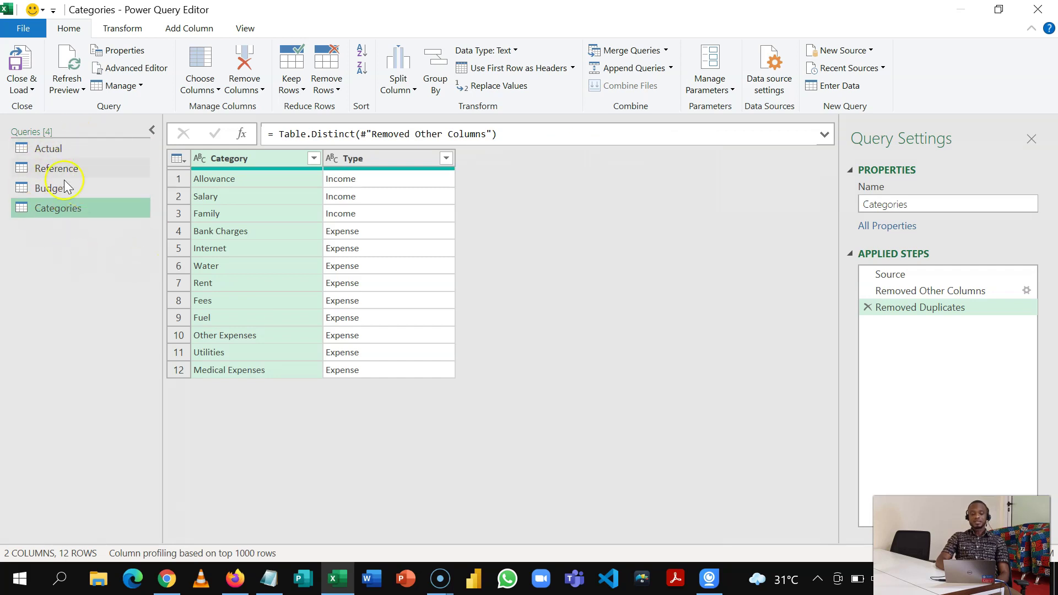
{"action": "left_click", "coordinate": [68, 189]}
{"action": "left_click", "coordinate": [63, 173]}
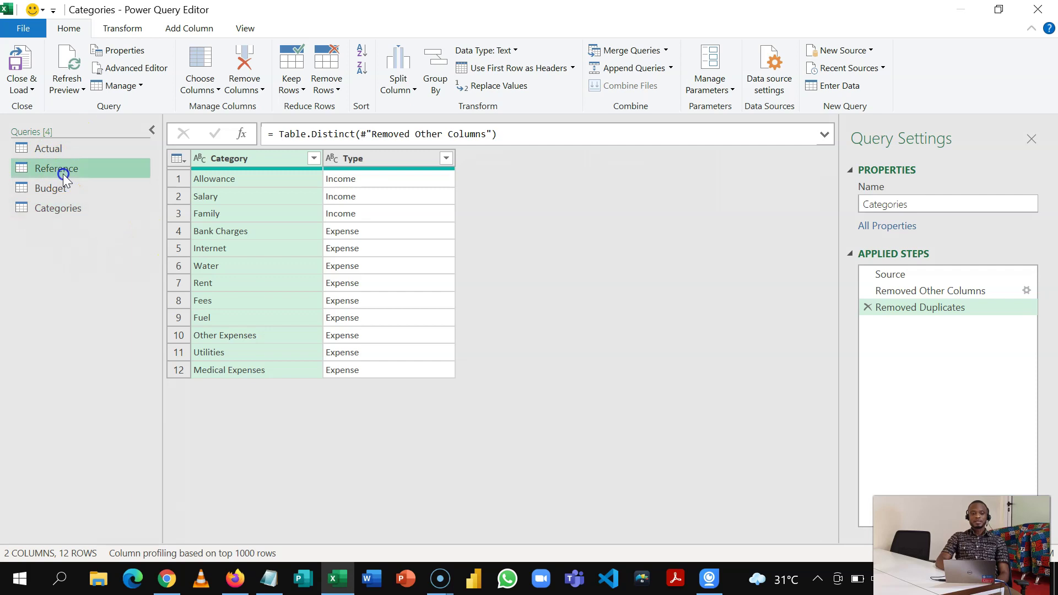
{"action": "left_click", "coordinate": [54, 174]}
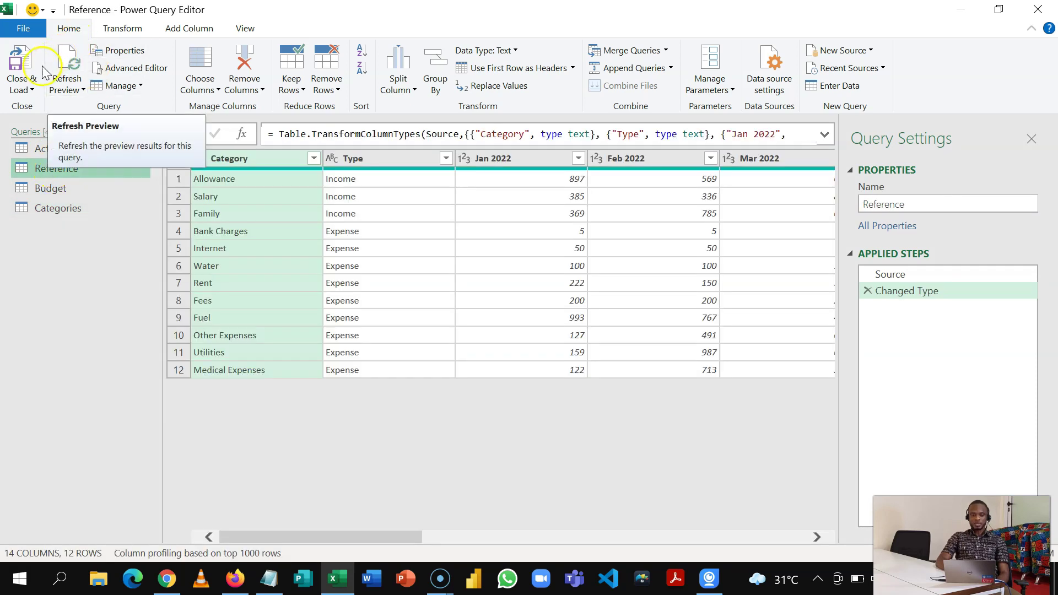
{"action": "left_click", "coordinate": [24, 85]}
{"action": "left_click", "coordinate": [63, 122]}
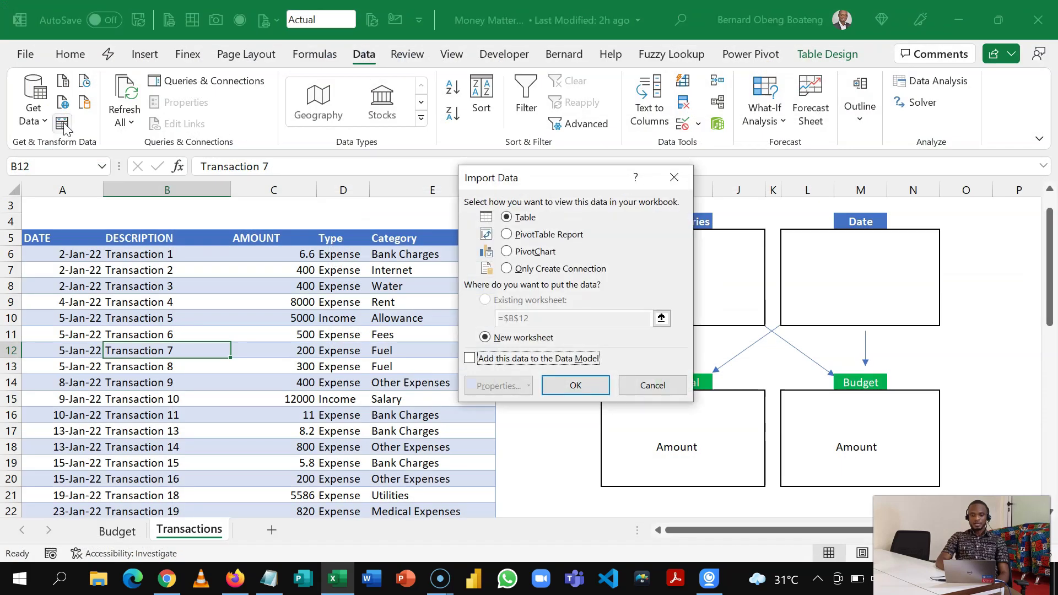
{"action": "left_click", "coordinate": [507, 269]}
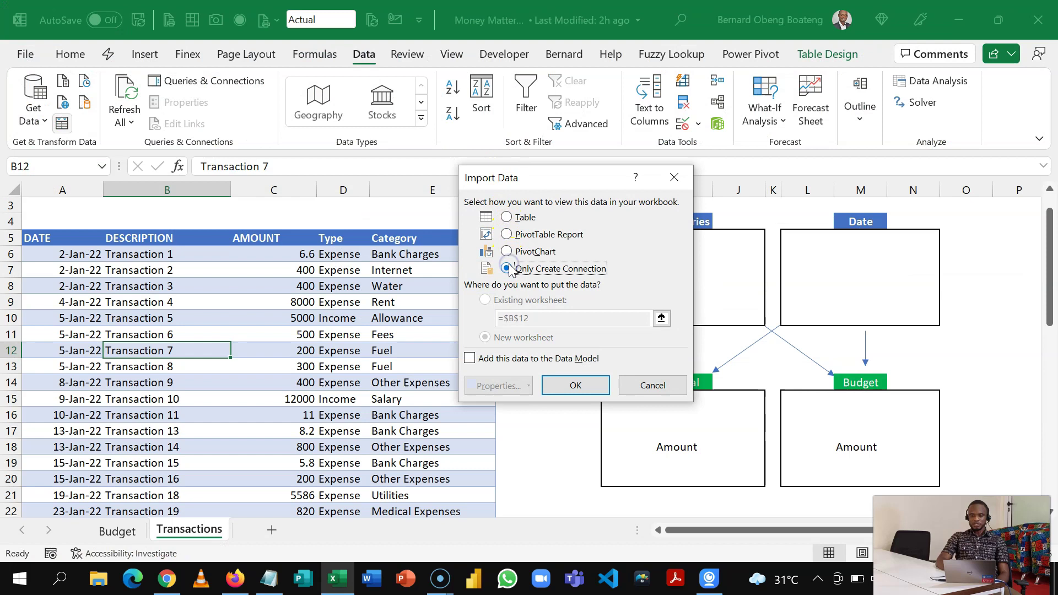
{"action": "left_click", "coordinate": [484, 358]}
{"action": "left_click", "coordinate": [578, 389]}
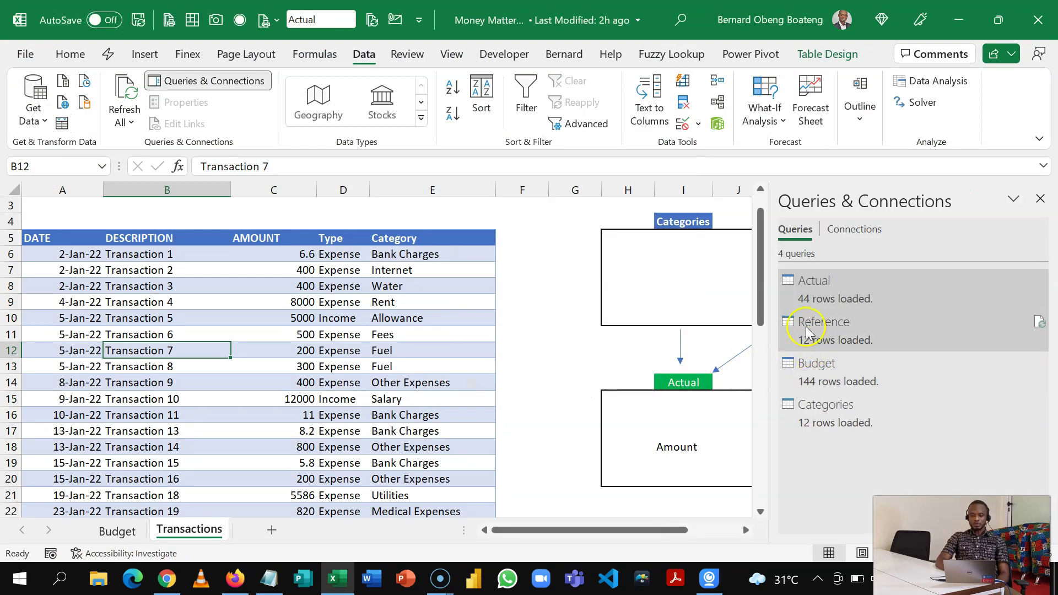
- Take the Reference query out of the Data Model, leaving it connection-only
{"action": "left_click", "coordinate": [806, 335]}
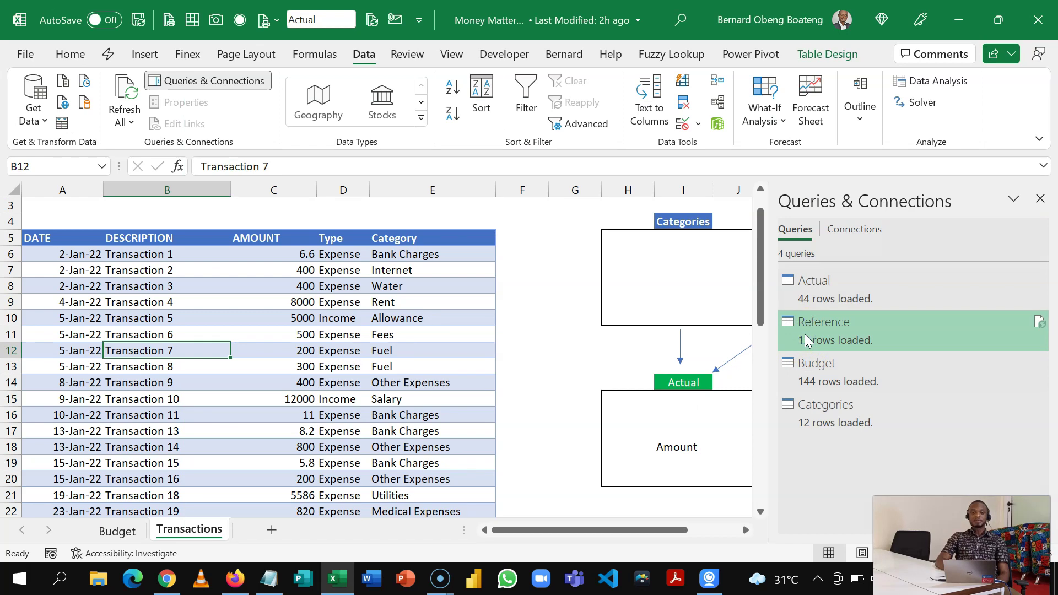
{"action": "right_click", "coordinate": [806, 339]}
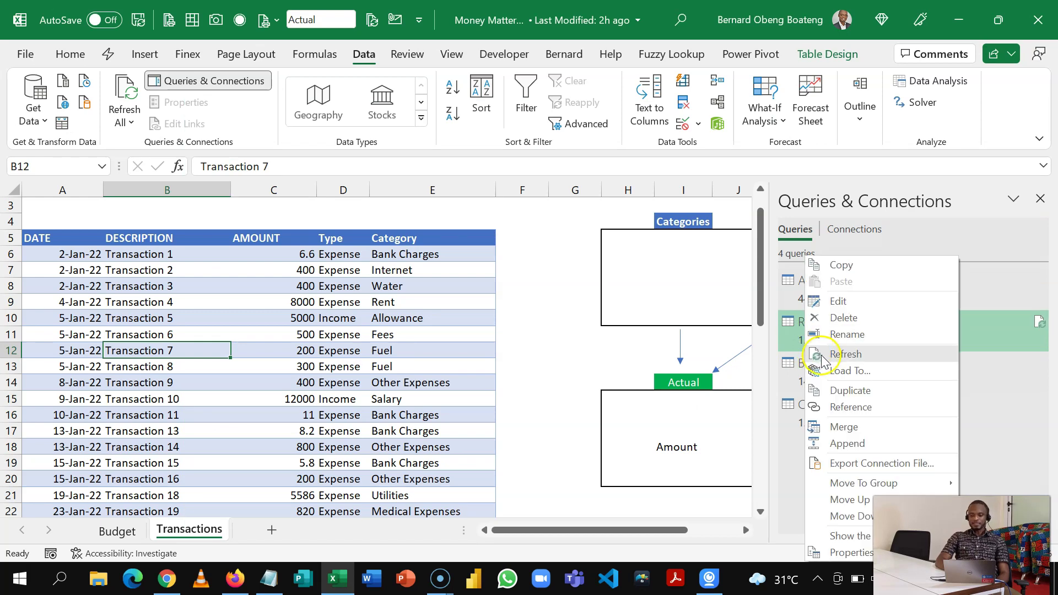
{"action": "left_click", "coordinate": [833, 371]}
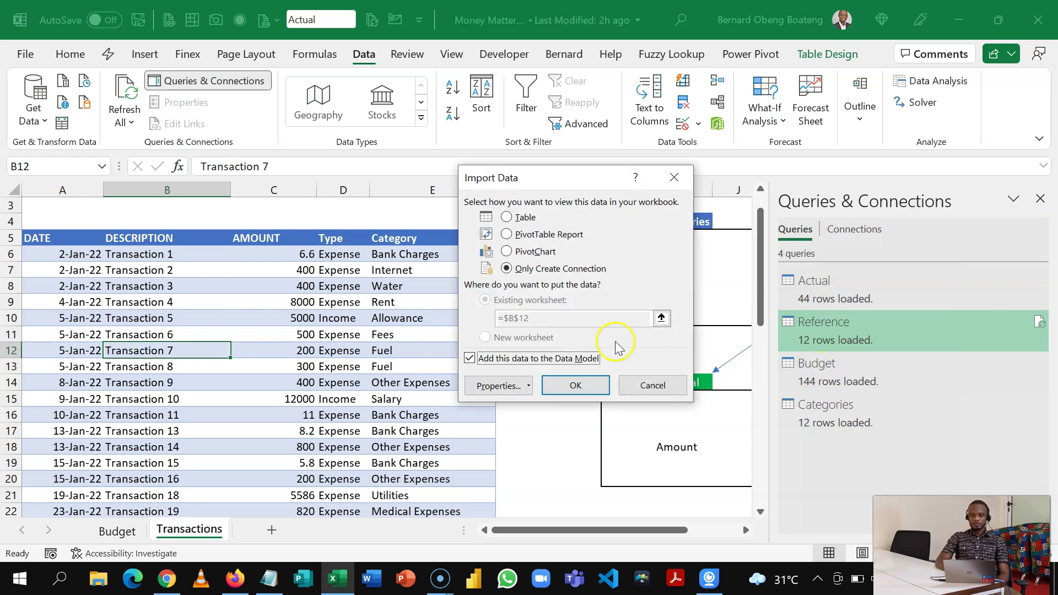
{"action": "left_click", "coordinate": [483, 359]}
{"action": "left_click", "coordinate": [571, 385]}
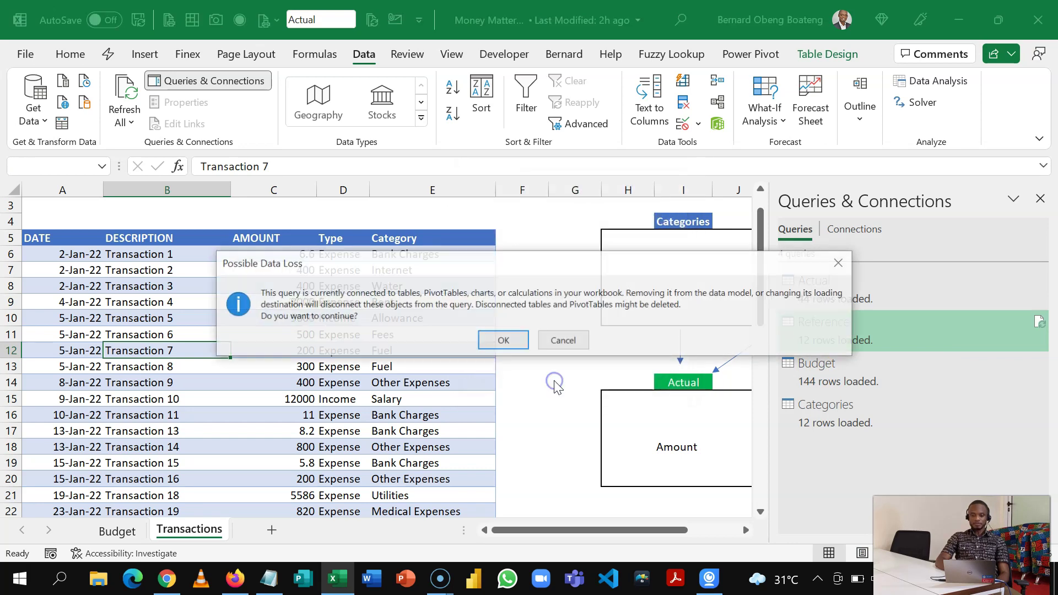
{"action": "left_click", "coordinate": [517, 339]}
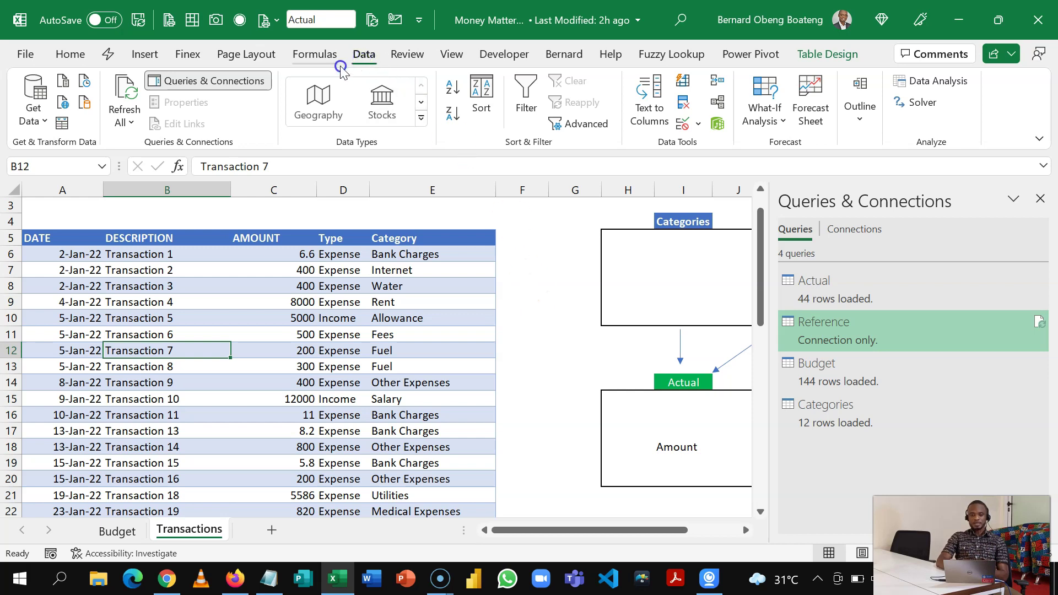
- Open the Data Model in Power Pivot, showing the Actual table's 44 records
{"action": "left_click", "coordinate": [381, 55]}
{"action": "left_click", "coordinate": [715, 126]}
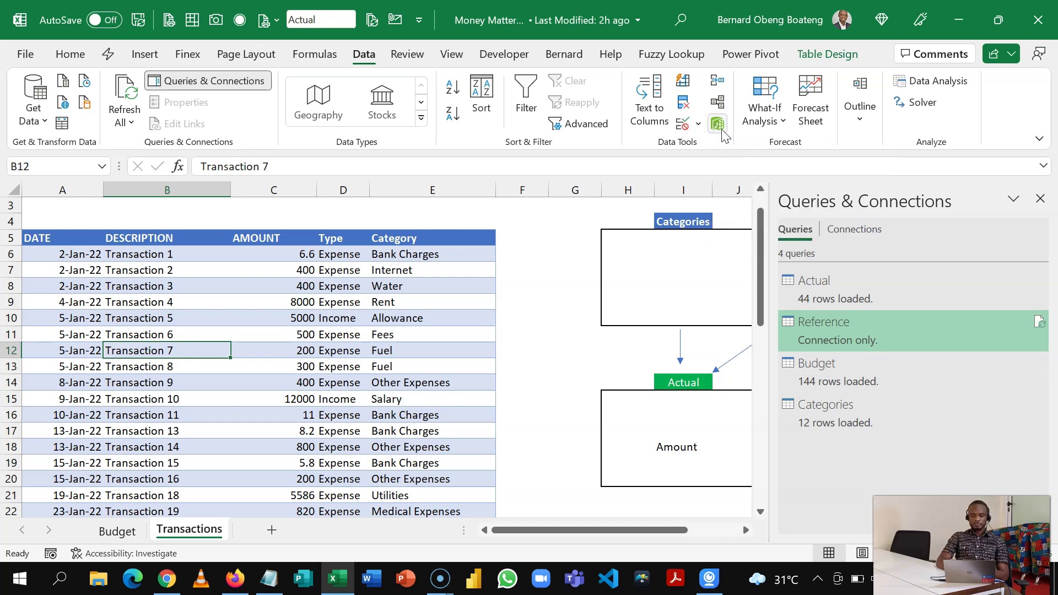
{"action": "left_click", "coordinate": [718, 124]}
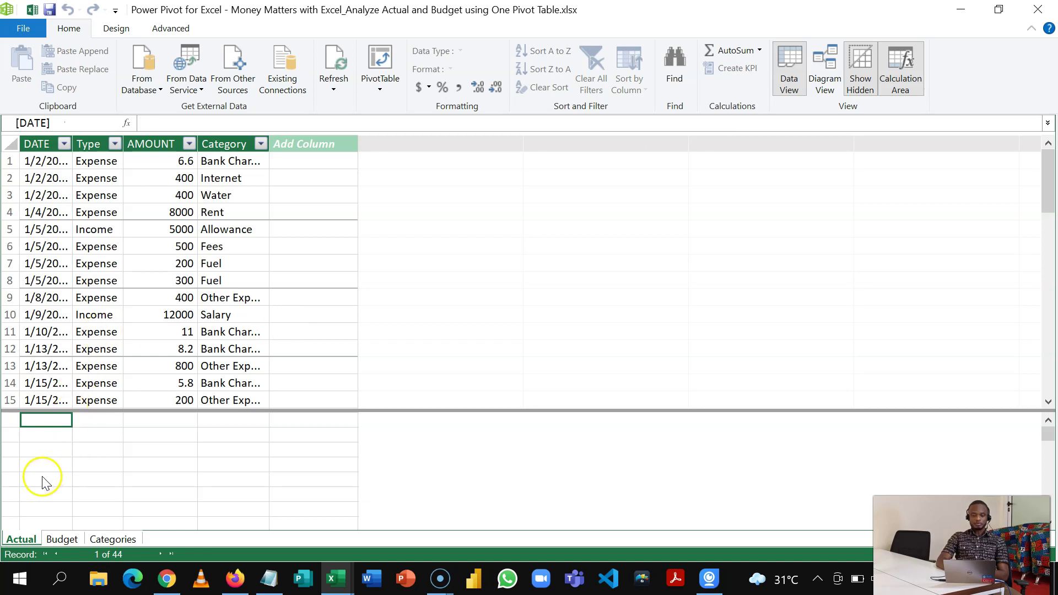
- Browse the Budget table, then display the Categories table listing 12 Income and Expense categories
{"action": "left_click", "coordinate": [58, 537]}
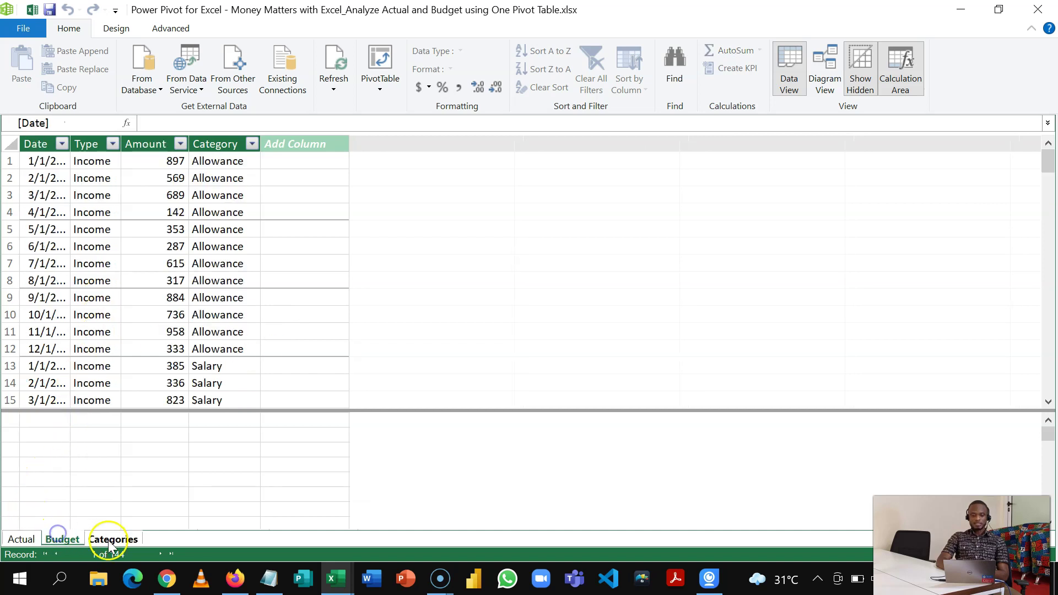
{"action": "left_click", "coordinate": [109, 539]}
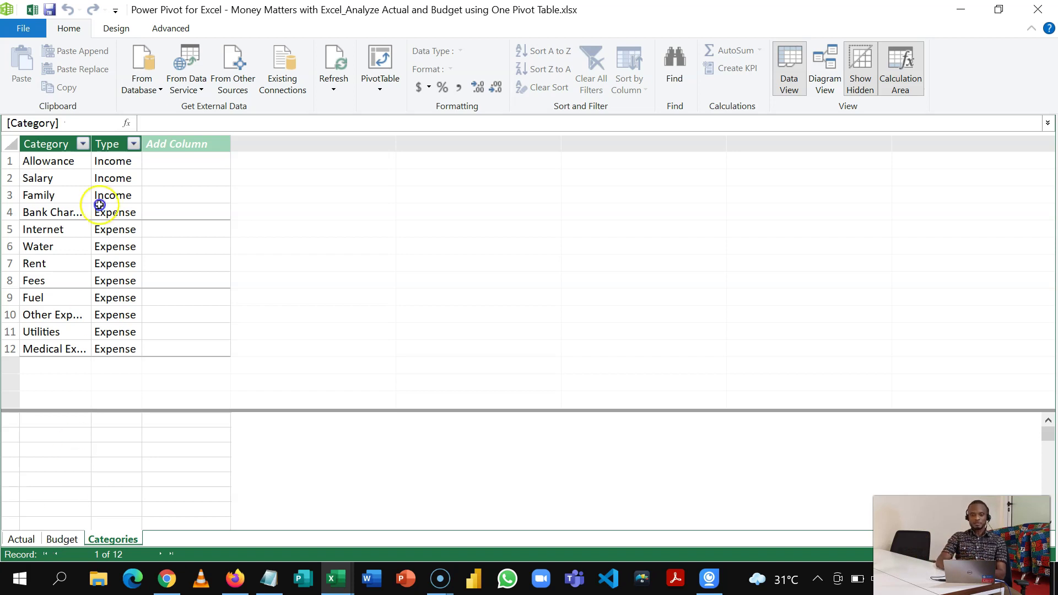
- Create a new Calendar date table covering the 365 days of 2022
{"action": "left_click", "coordinate": [116, 28]}
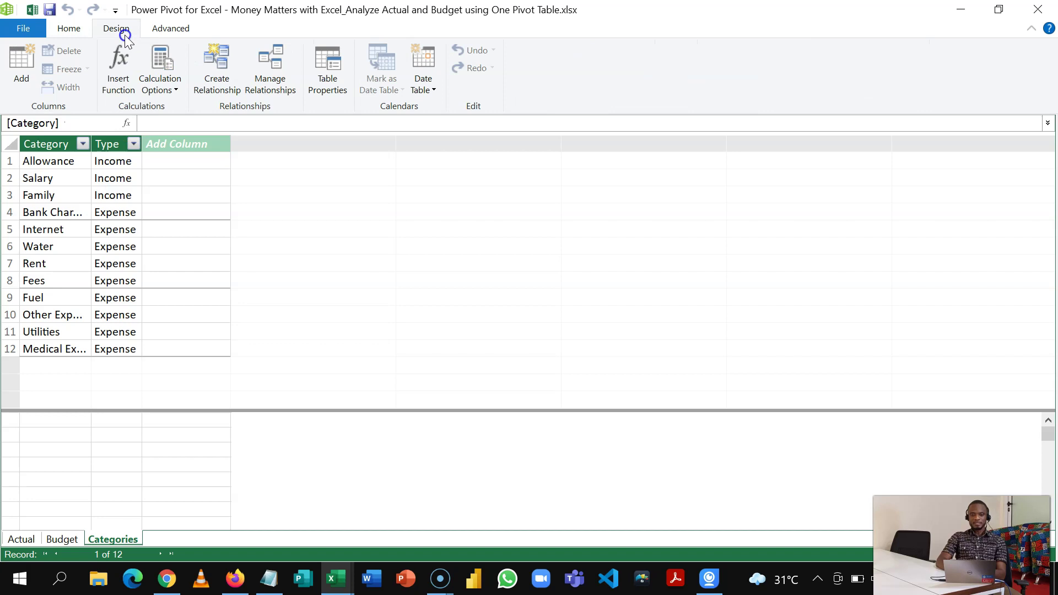
{"action": "left_click", "coordinate": [422, 88]}
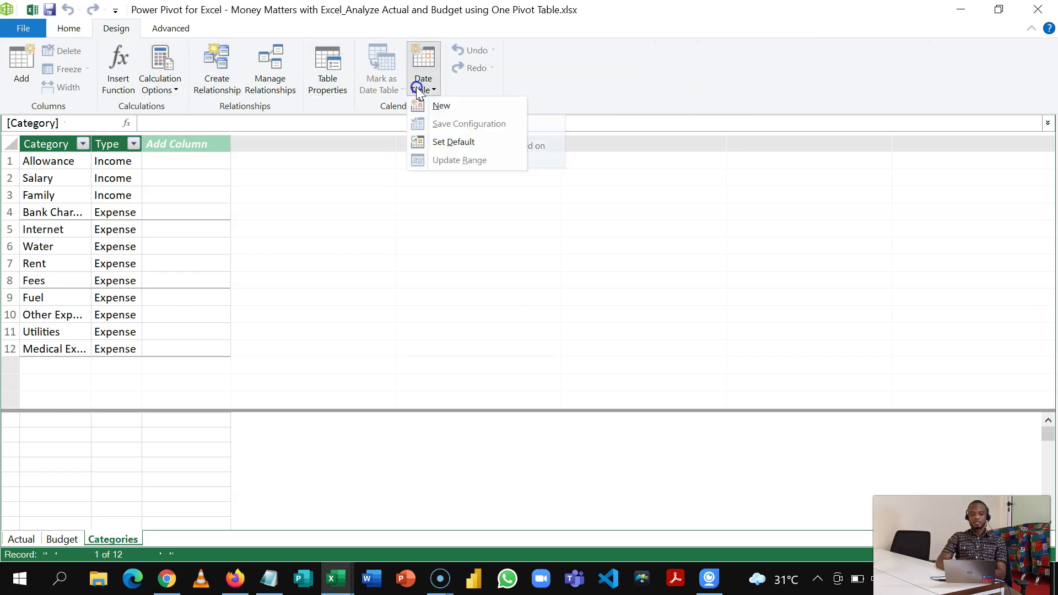
{"action": "left_click", "coordinate": [439, 111]}
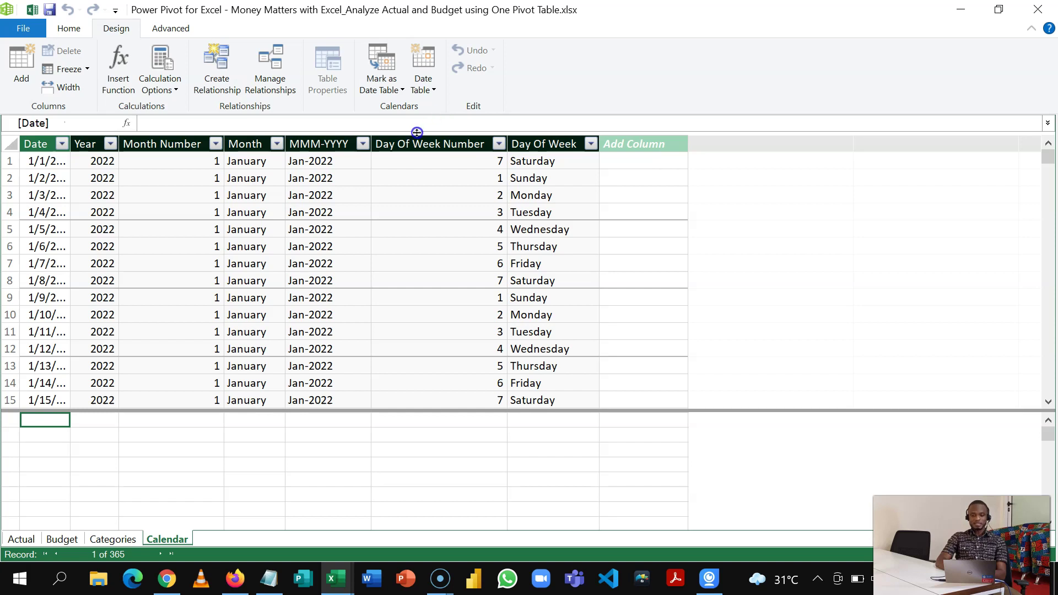
{"action": "left_click", "coordinate": [424, 89]}
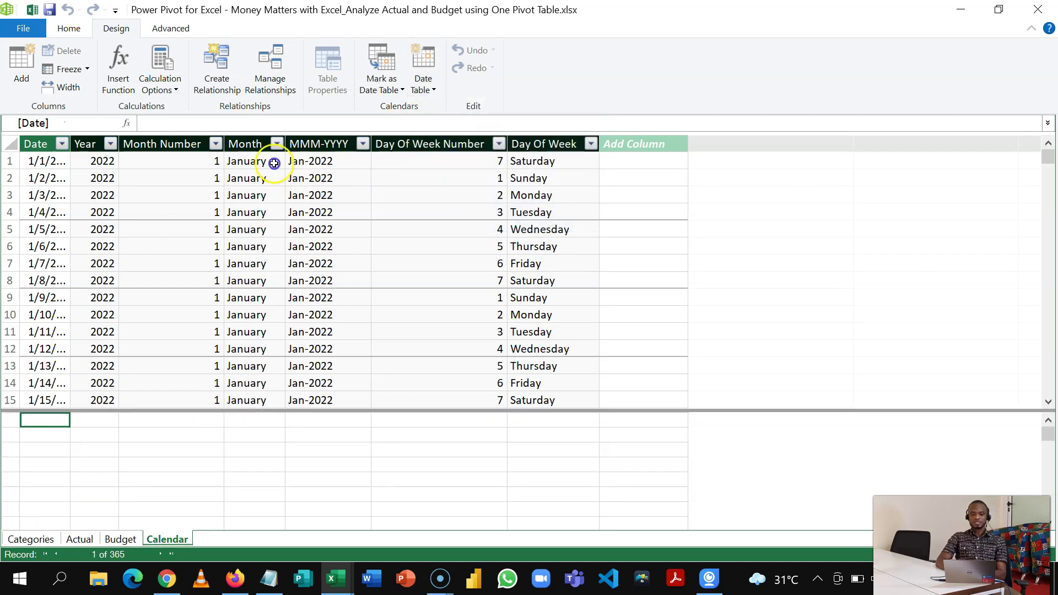
- Switch to Diagram View and place Actual below Categories with Budget beside it
{"action": "left_click", "coordinate": [70, 28]}
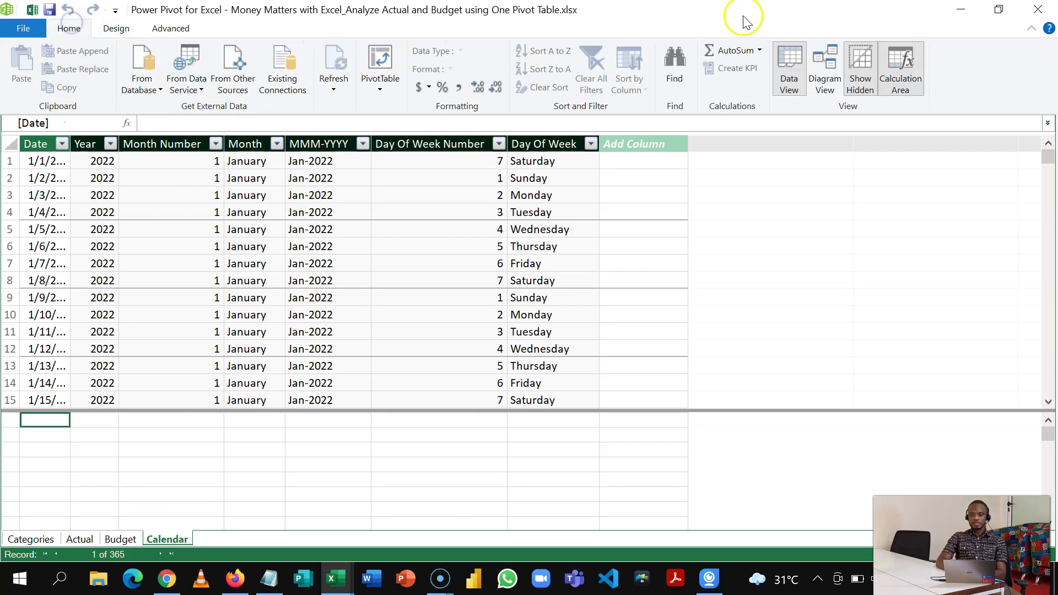
{"action": "left_click", "coordinate": [824, 82]}
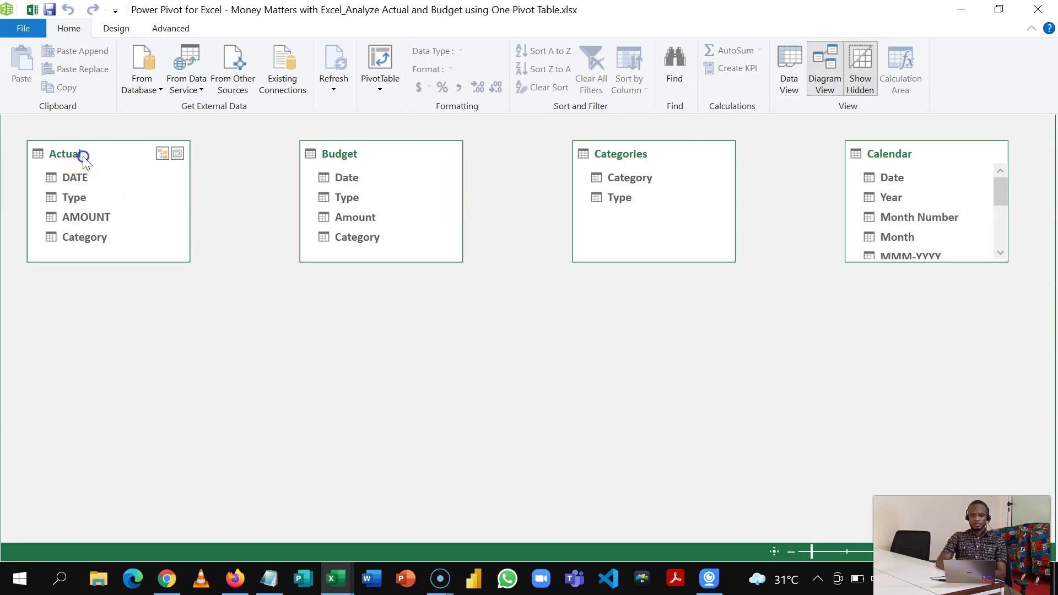
{"action": "left_click_drag", "start_coordinate": [83, 160], "coordinate": [630, 363]}
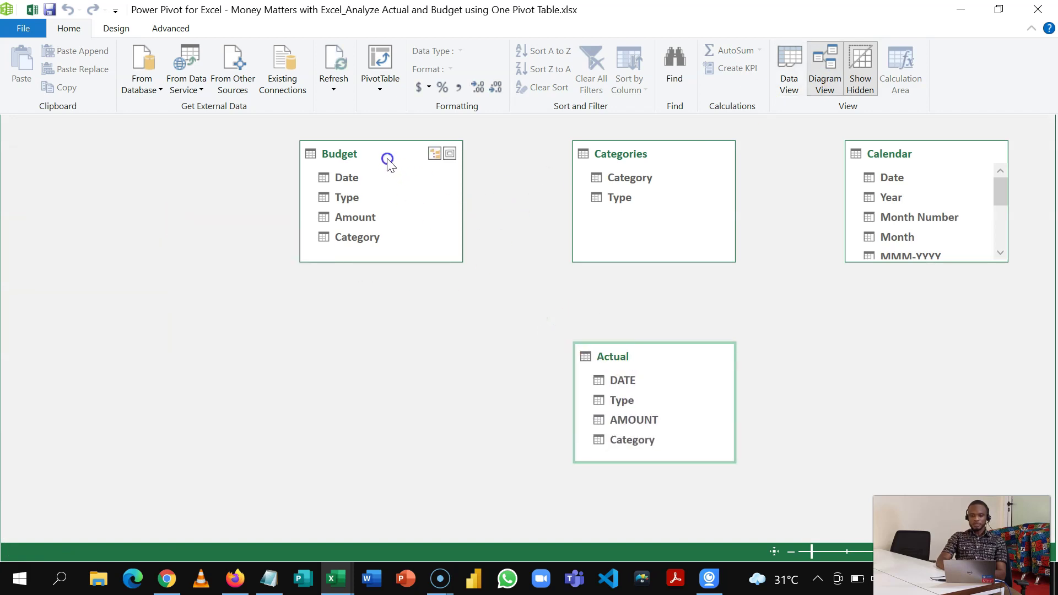
{"action": "left_click_drag", "start_coordinate": [388, 162], "coordinate": [912, 377]}
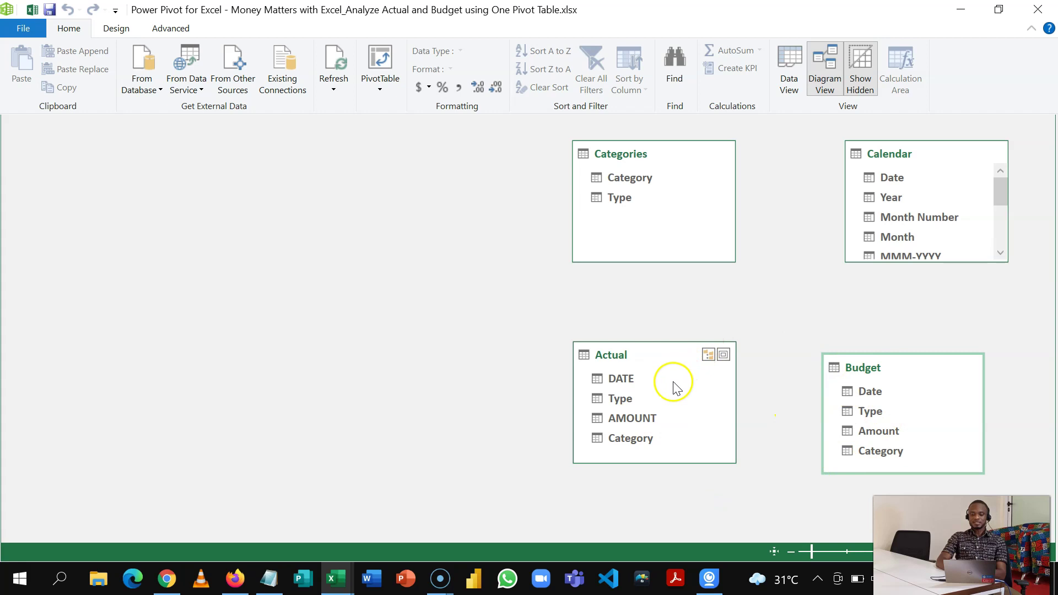
- Link Actual's and Budget's dates to Calendar[Date] and categories to Categories[Category]
{"action": "left_click", "coordinate": [635, 375]}
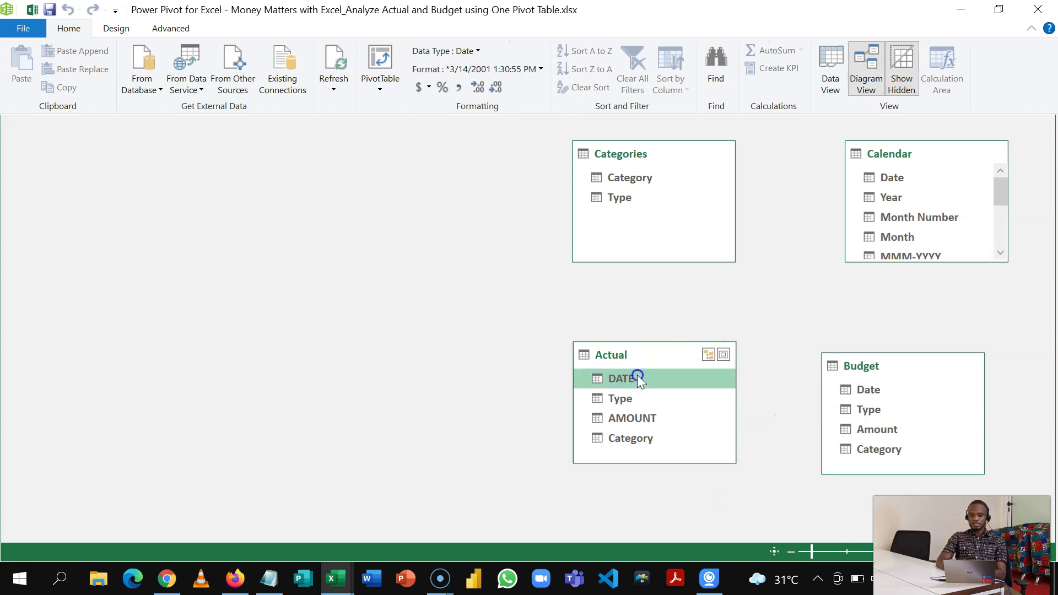
{"action": "left_click_drag", "start_coordinate": [660, 358], "coordinate": [867, 183]}
{"action": "left_click_drag", "start_coordinate": [855, 389], "coordinate": [895, 176]}
{"action": "left_click", "coordinate": [858, 450]}
{"action": "left_click_drag", "start_coordinate": [858, 450], "coordinate": [643, 178]}
{"action": "left_click", "coordinate": [656, 437]}
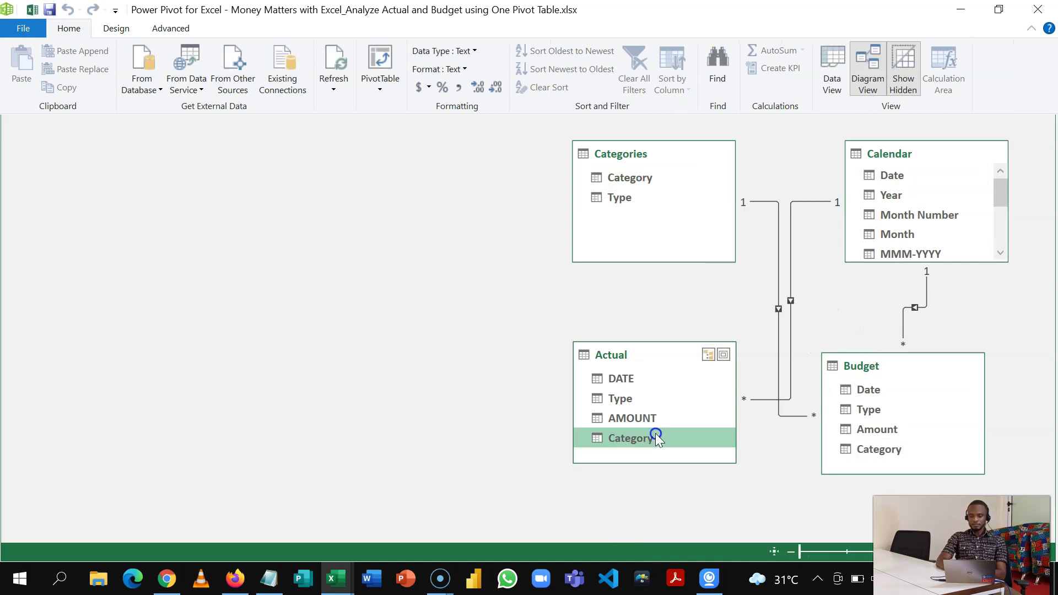
{"action": "left_click_drag", "start_coordinate": [656, 437], "coordinate": [653, 178]}
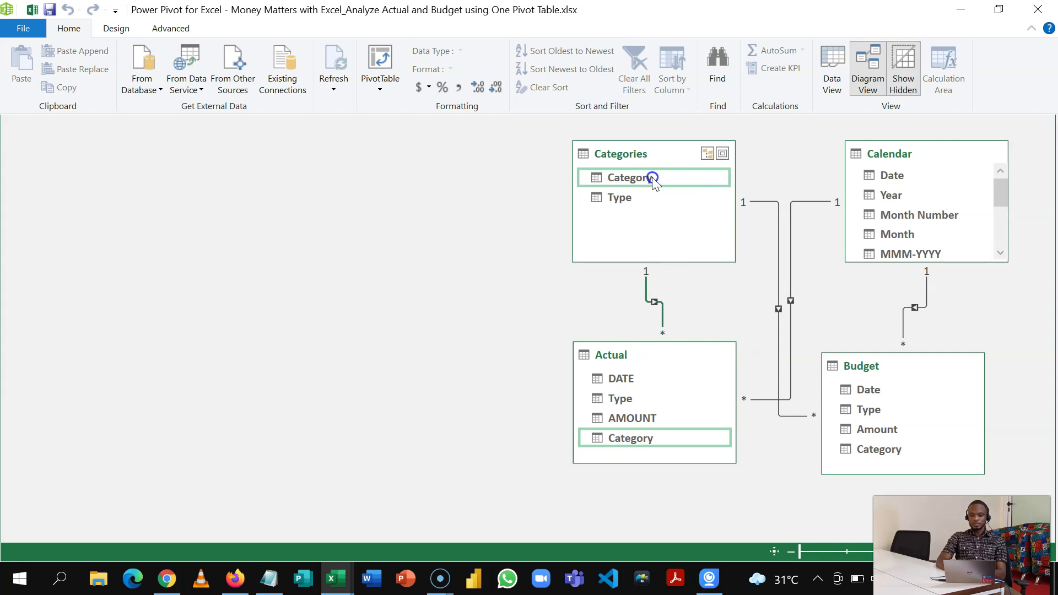
- Insert an empty PivotTable1 from the data model on a new worksheet and show its field list
{"action": "left_click", "coordinate": [378, 83]}
{"action": "left_click", "coordinate": [399, 108]}
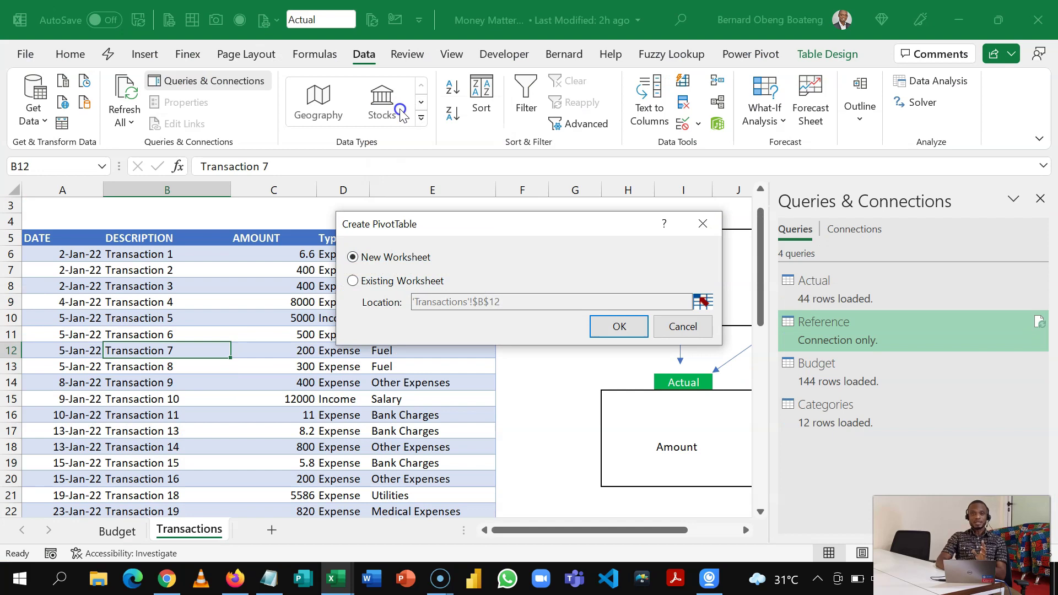
{"action": "left_click", "coordinate": [608, 326]}
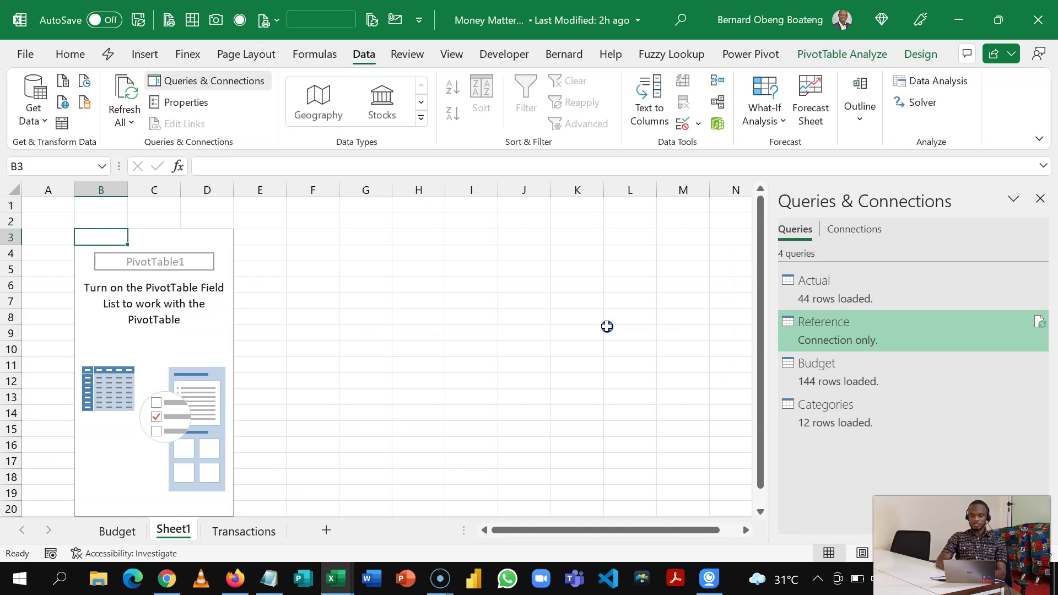
{"action": "left_click", "coordinate": [1040, 199]}
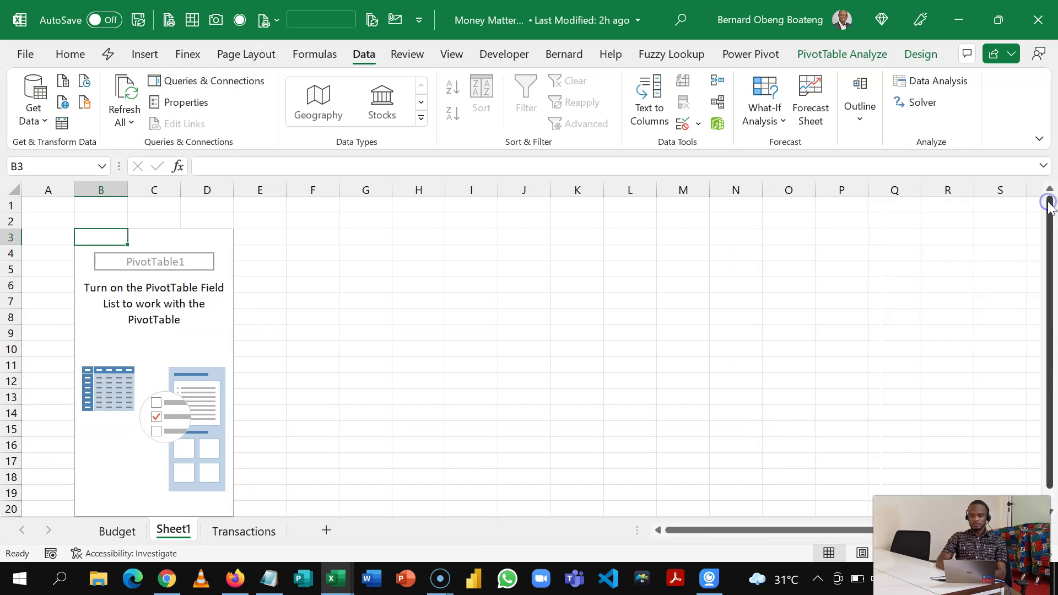
{"action": "left_click", "coordinate": [174, 250]}
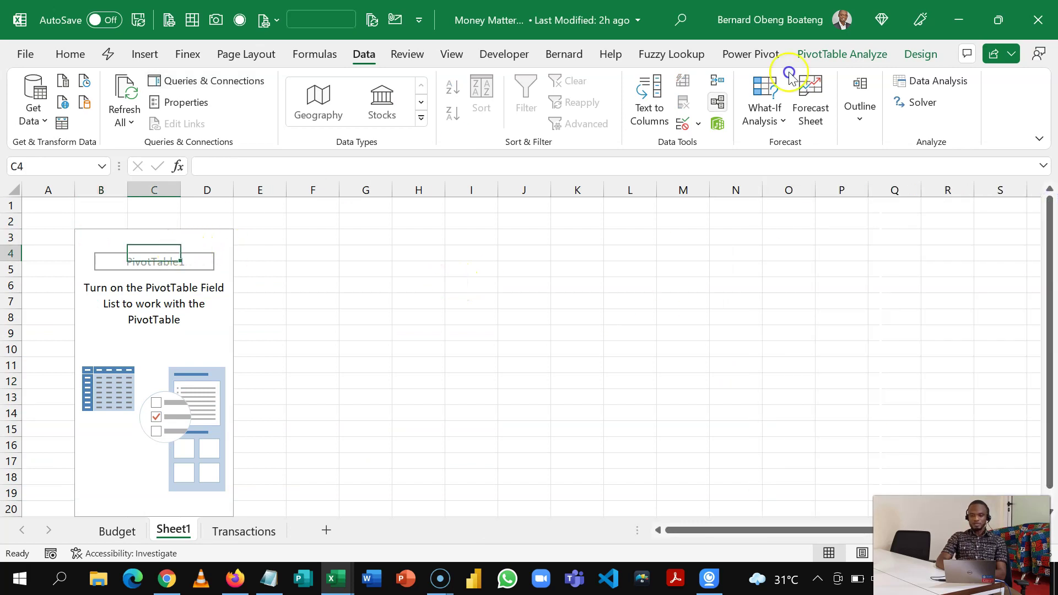
{"action": "left_click", "coordinate": [841, 54]}
{"action": "left_click", "coordinate": [936, 86]}
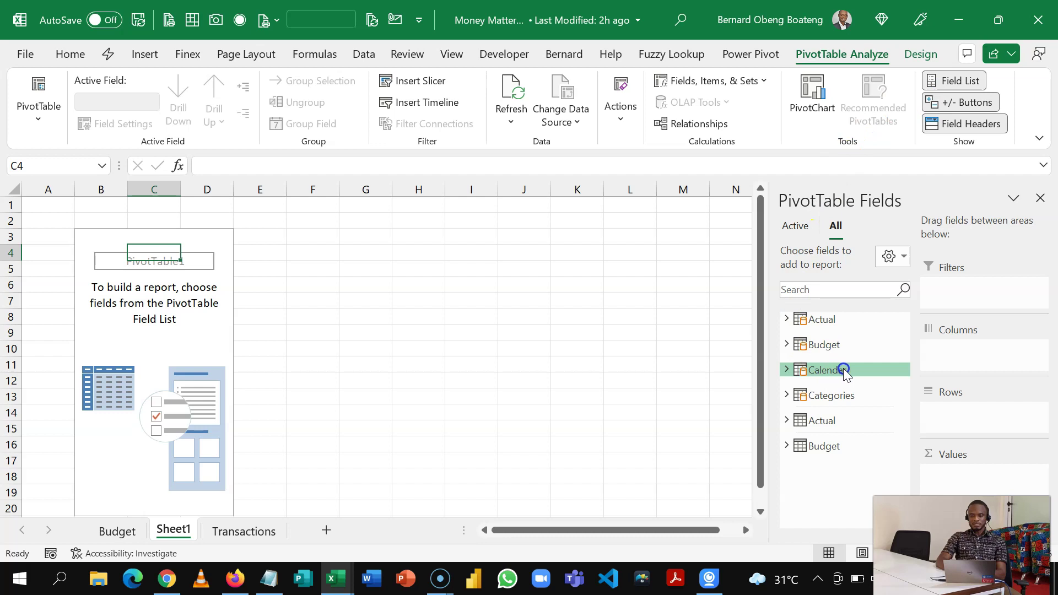
- Add Actual's AMOUNT and Budget's Amount to Values as summed fields
{"action": "left_click", "coordinate": [787, 319]}
{"action": "left_click_drag", "start_coordinate": [831, 374], "coordinate": [955, 468]}
{"action": "left_click", "coordinate": [786, 421]}
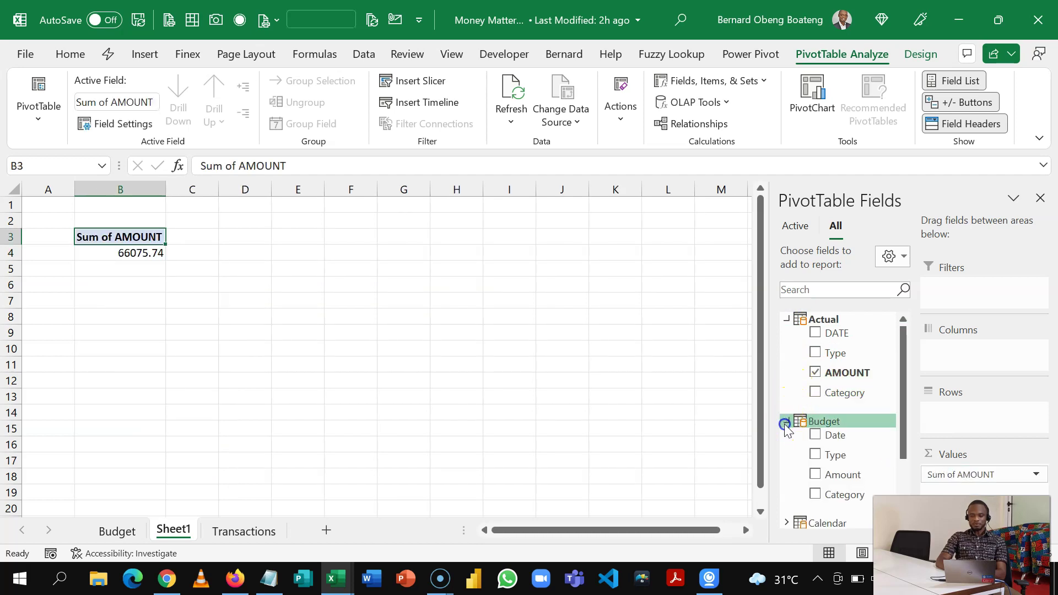
{"action": "left_click_drag", "start_coordinate": [833, 480], "coordinate": [971, 490]}
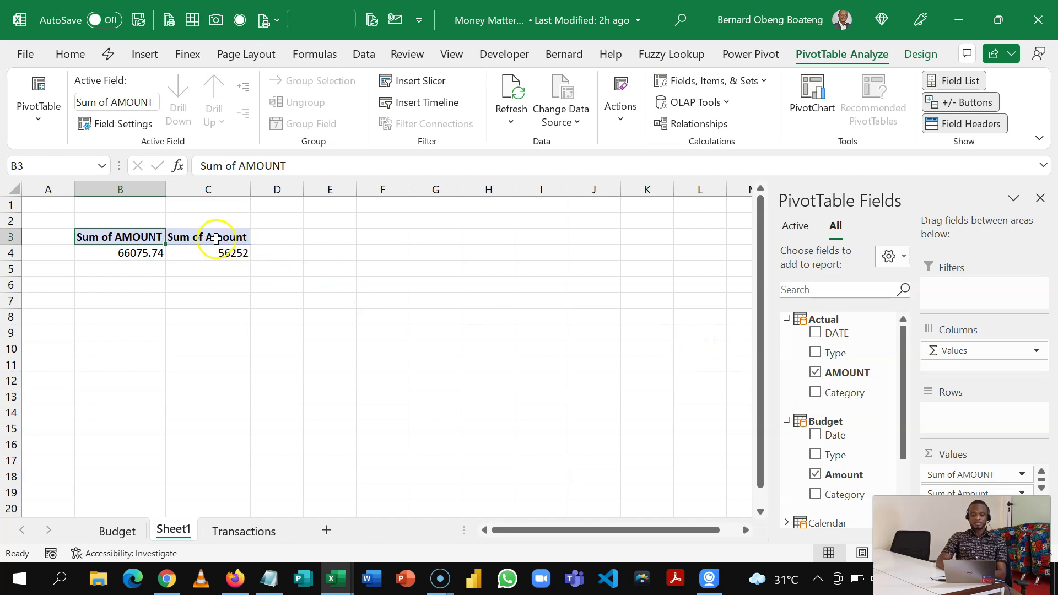
- Rename the two value headers to Actual and Budget
{"action": "double_click", "coordinate": [141, 237]}
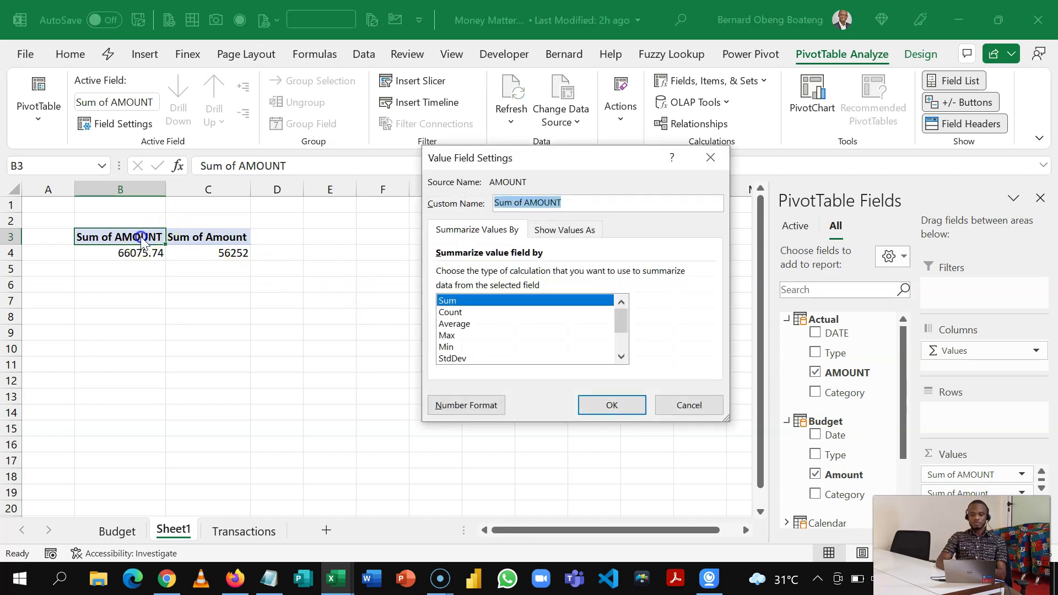
{"action": "type", "text": "Actual"}
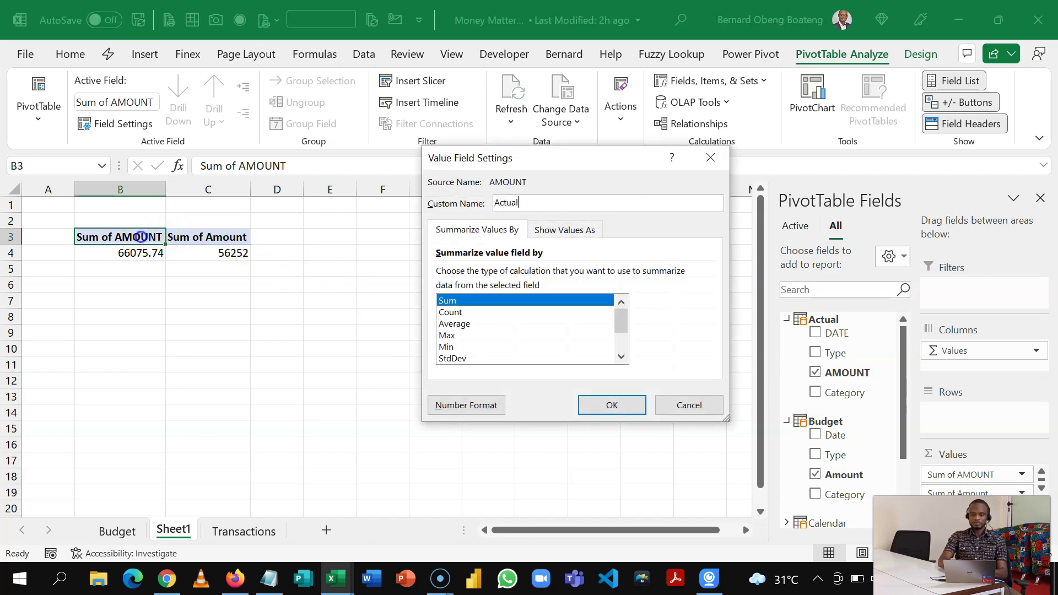
{"action": "left_click", "coordinate": [594, 405]}
{"action": "double_click", "coordinate": [190, 240]}
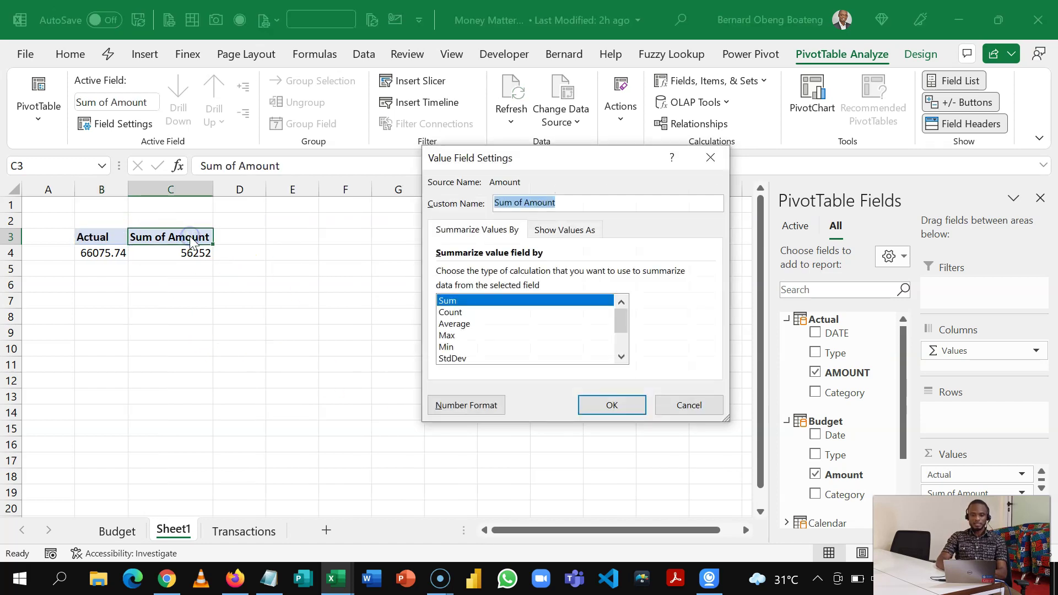
{"action": "type", "text": "Budget"}
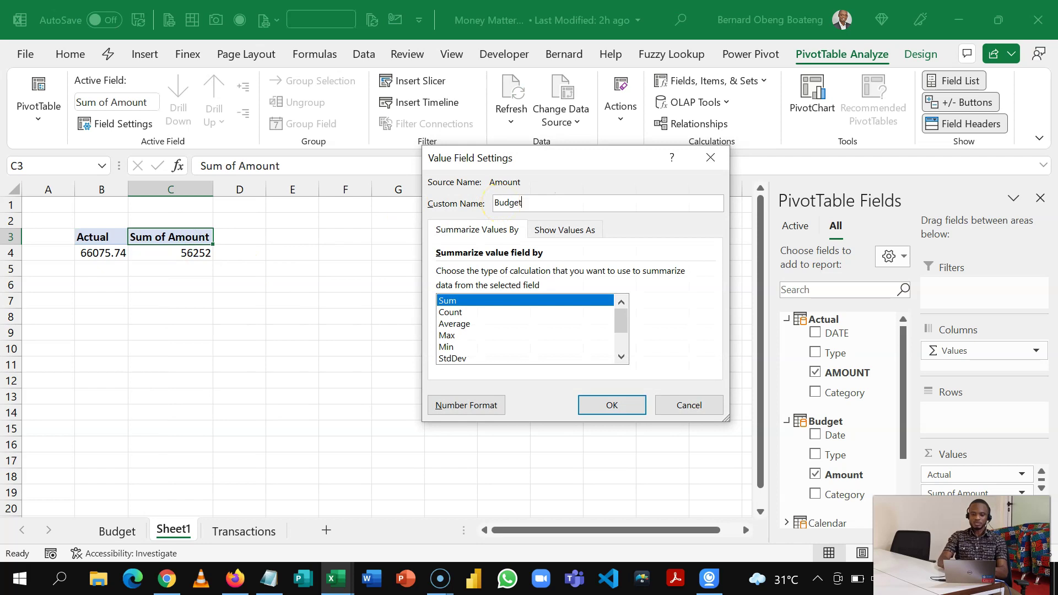
{"action": "left_click", "coordinate": [634, 406]}
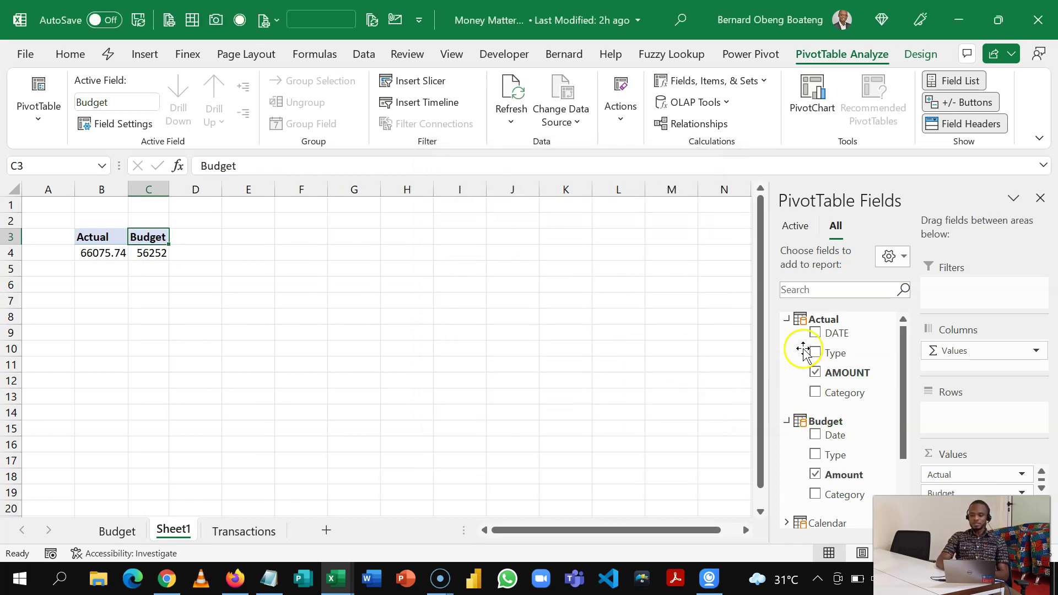
- Add Categories' Category field to Rows, splitting the pivot into 12 category lines
{"action": "left_click", "coordinate": [787, 319]}
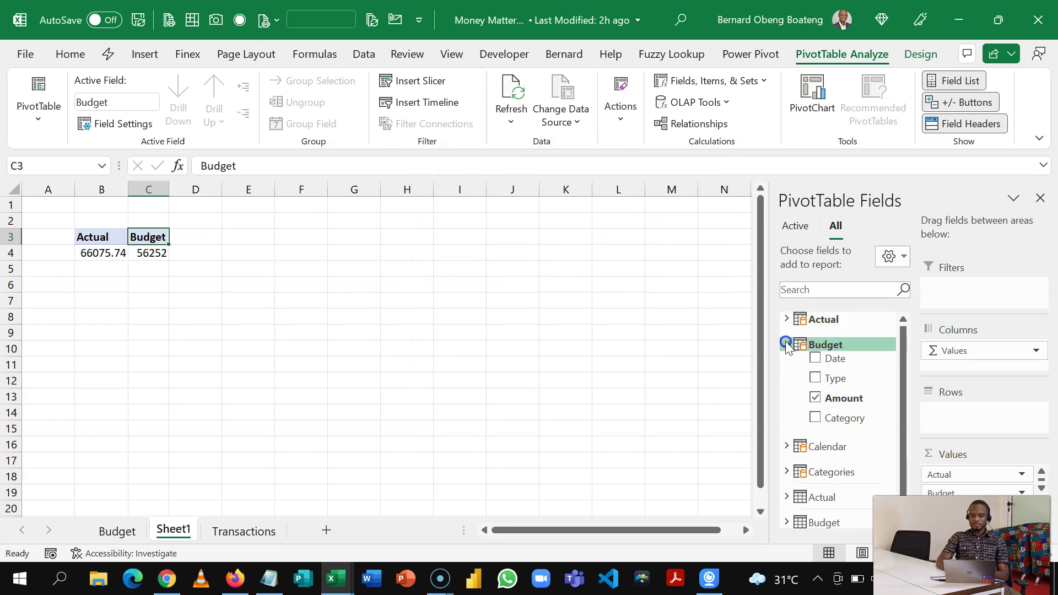
{"action": "left_click", "coordinate": [787, 345]}
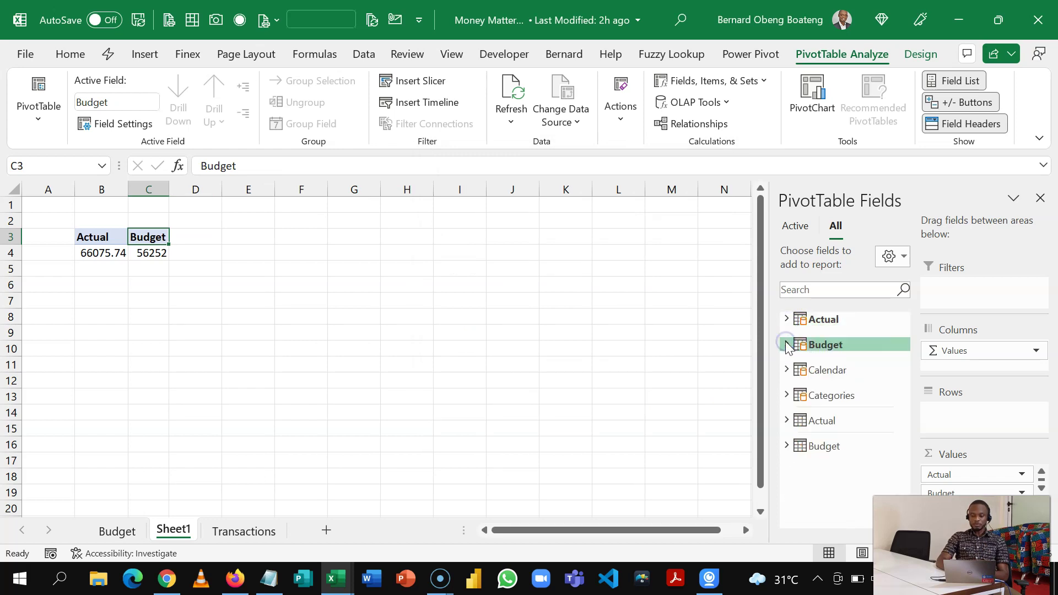
{"action": "left_click", "coordinate": [786, 395]}
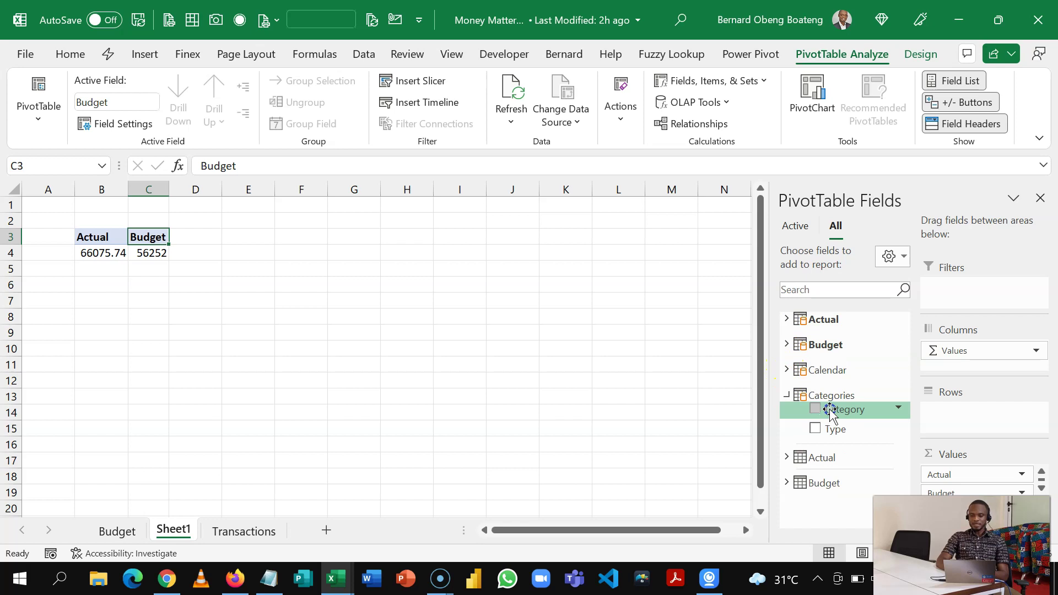
{"action": "left_click_drag", "start_coordinate": [832, 411], "coordinate": [957, 421]}
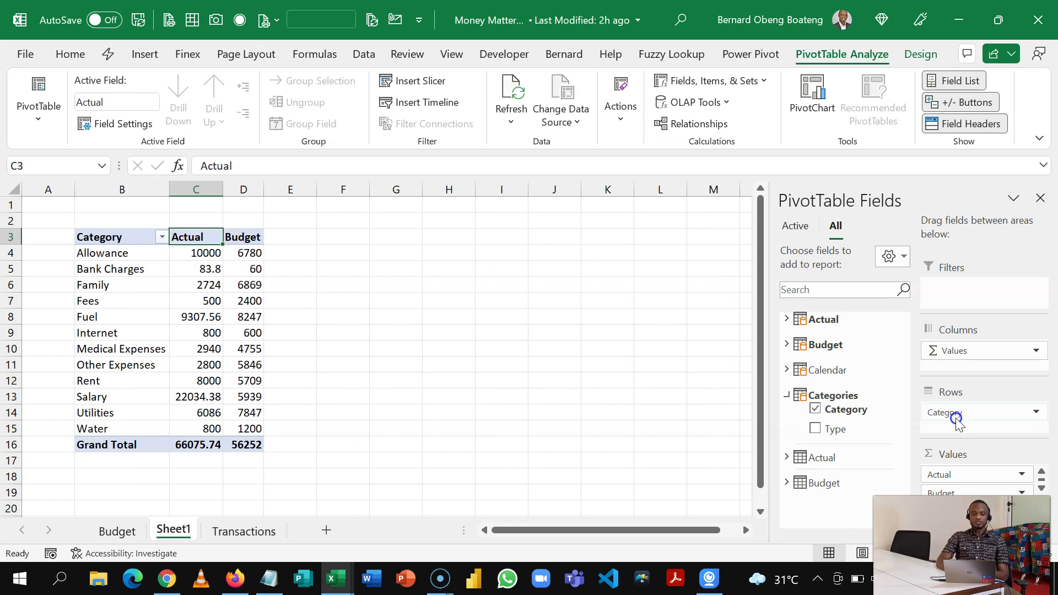
- Format the Actual and Budget values with thousands separators and two decimals
{"action": "left_click_drag", "start_coordinate": [185, 258], "coordinate": [232, 440]}
{"action": "key", "text": "ctrl+shift+1"}
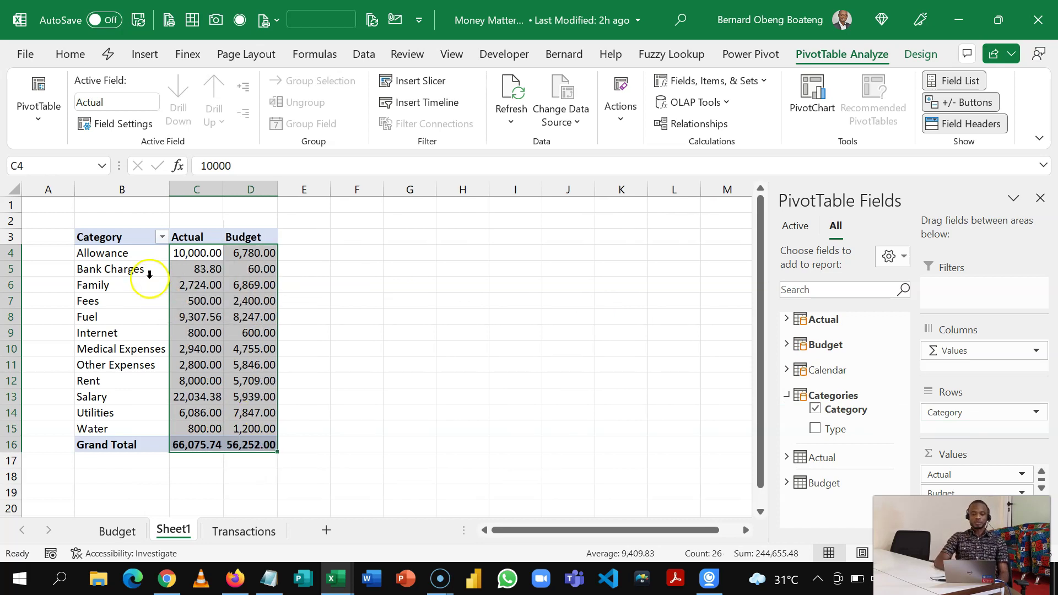
{"action": "left_click", "coordinate": [135, 304]}
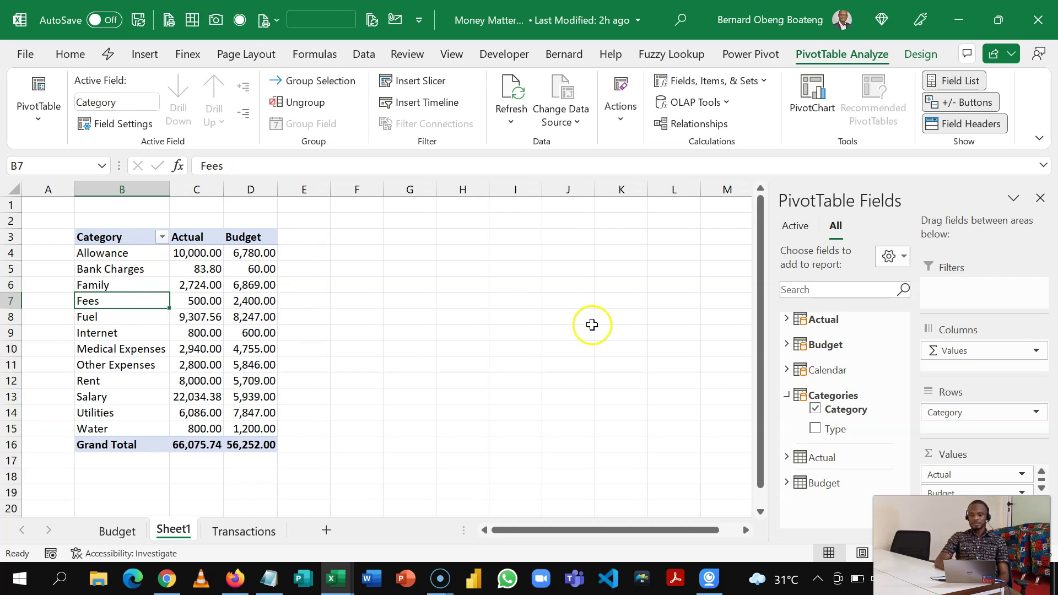
- Add a Month slicer from the Calendar table and place it right of the pivot table
{"action": "left_click", "coordinate": [787, 396]}
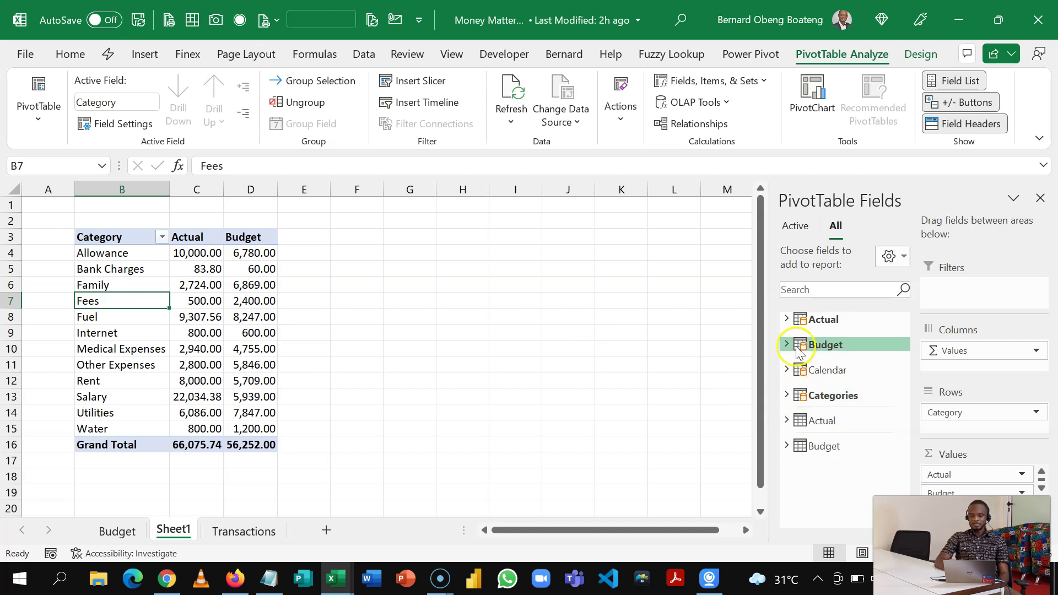
{"action": "left_click", "coordinate": [787, 370]}
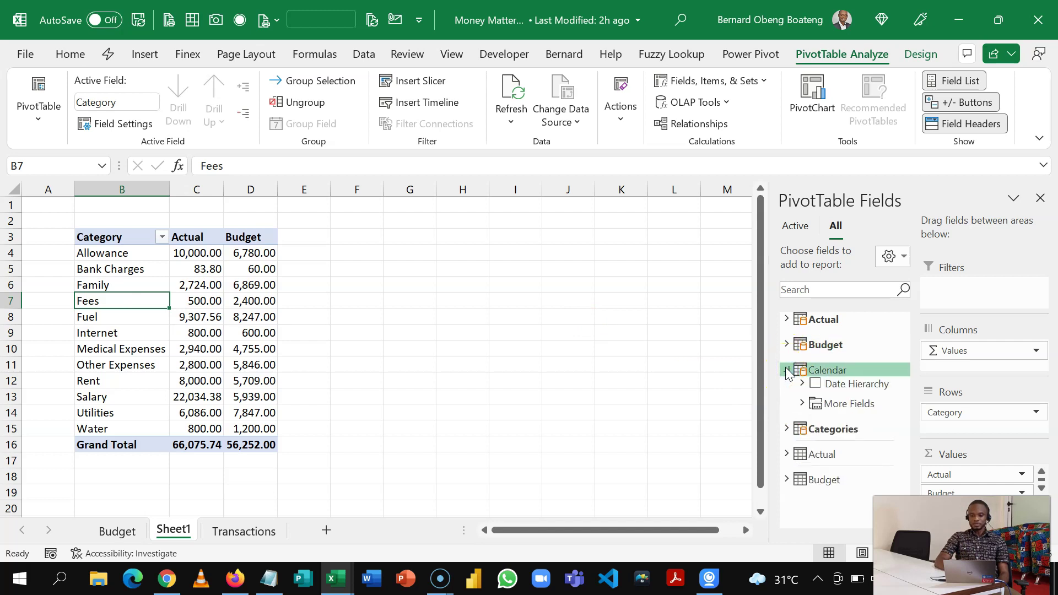
{"action": "left_click", "coordinate": [803, 384]}
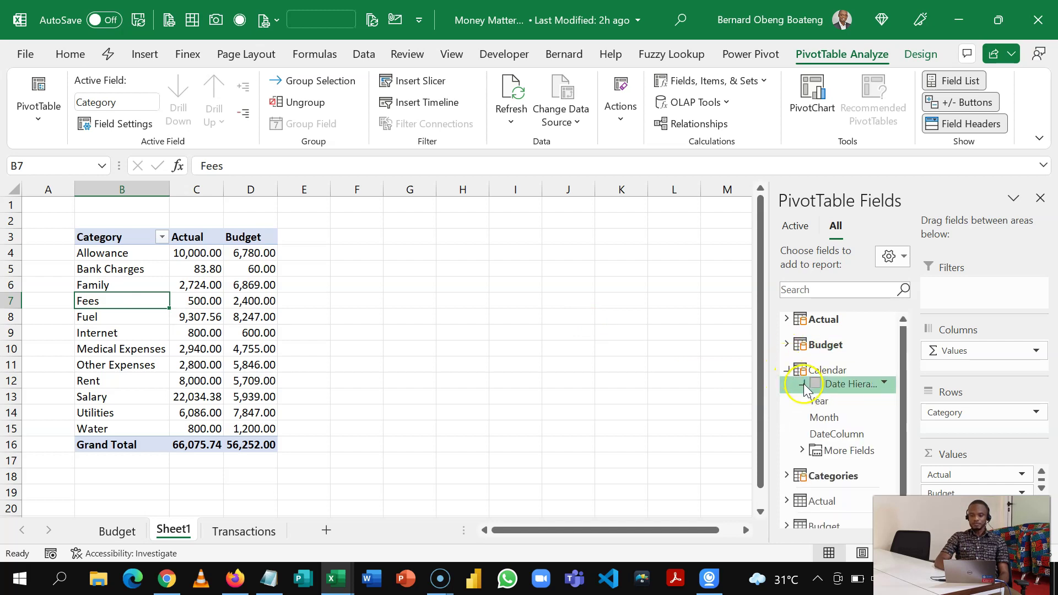
{"action": "right_click", "coordinate": [819, 420]}
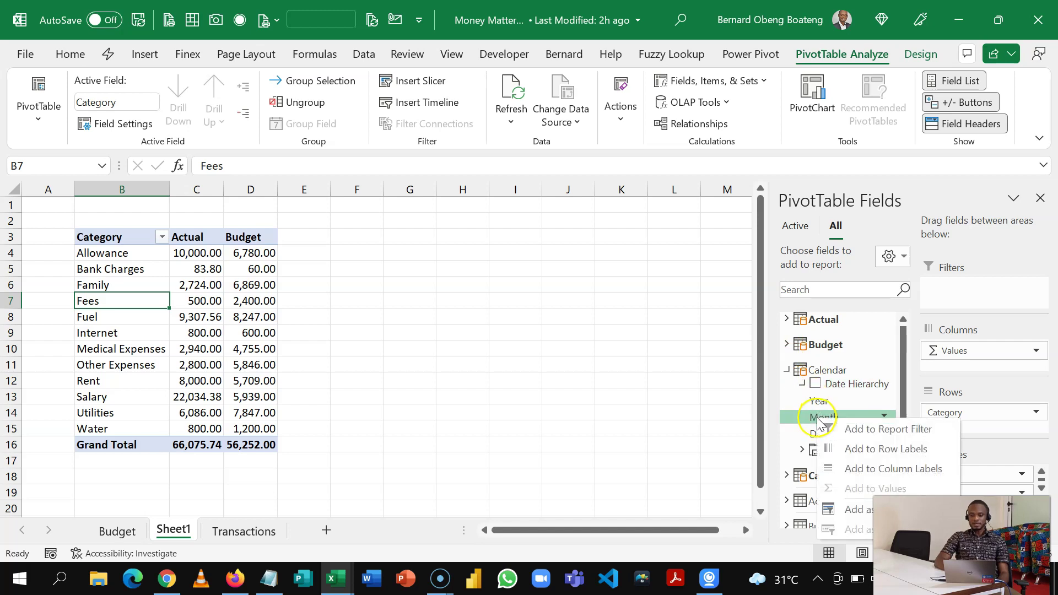
{"action": "left_click", "coordinate": [858, 509]}
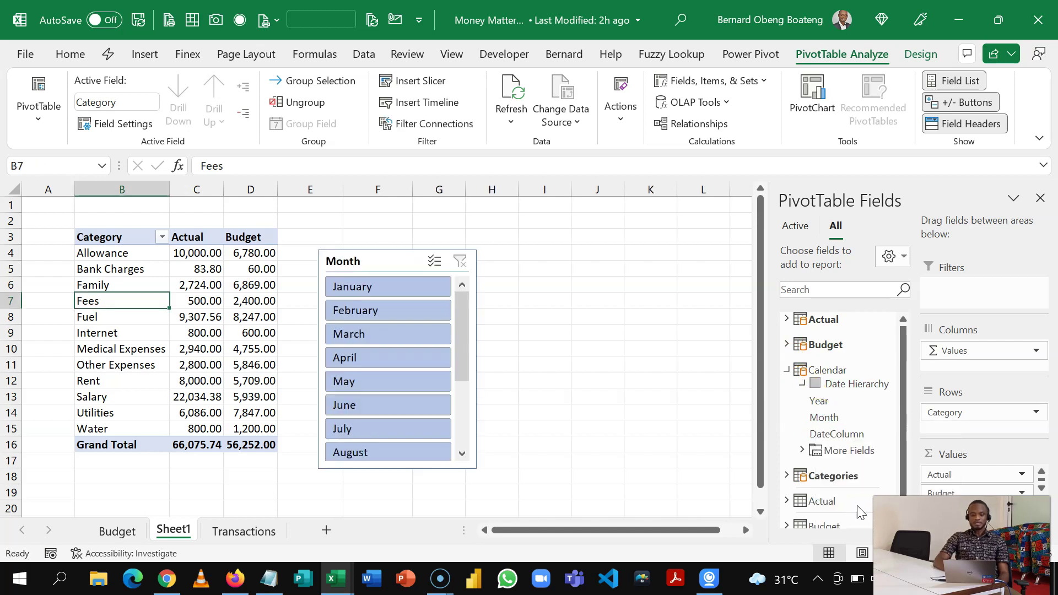
{"action": "left_click_drag", "start_coordinate": [385, 260], "coordinate": [575, 231]}
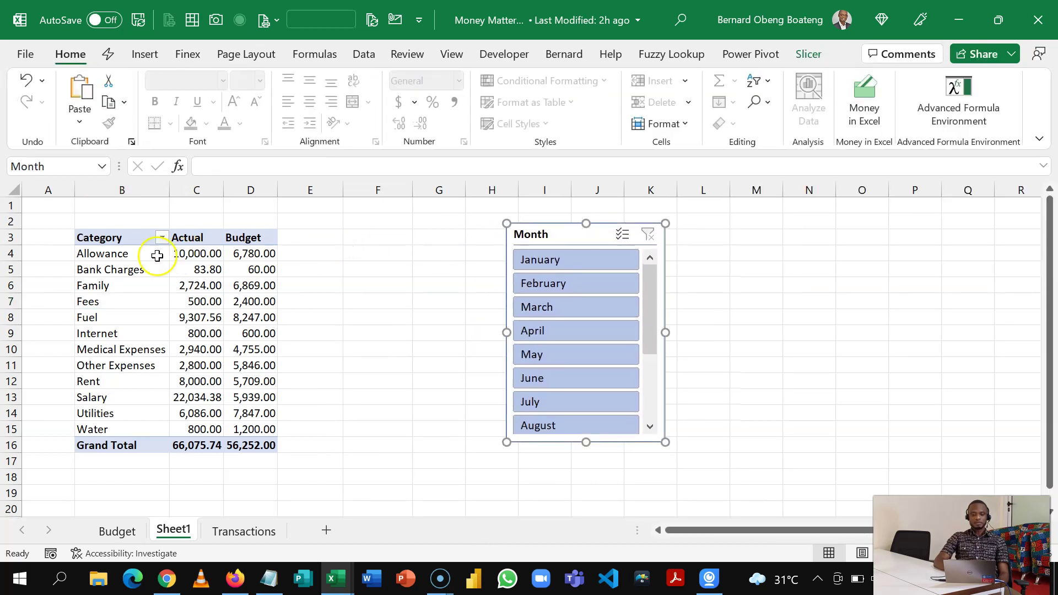
- Try filtering to January and February, then clear the slicer filter to restore full totals
{"action": "left_click", "coordinate": [540, 269]}
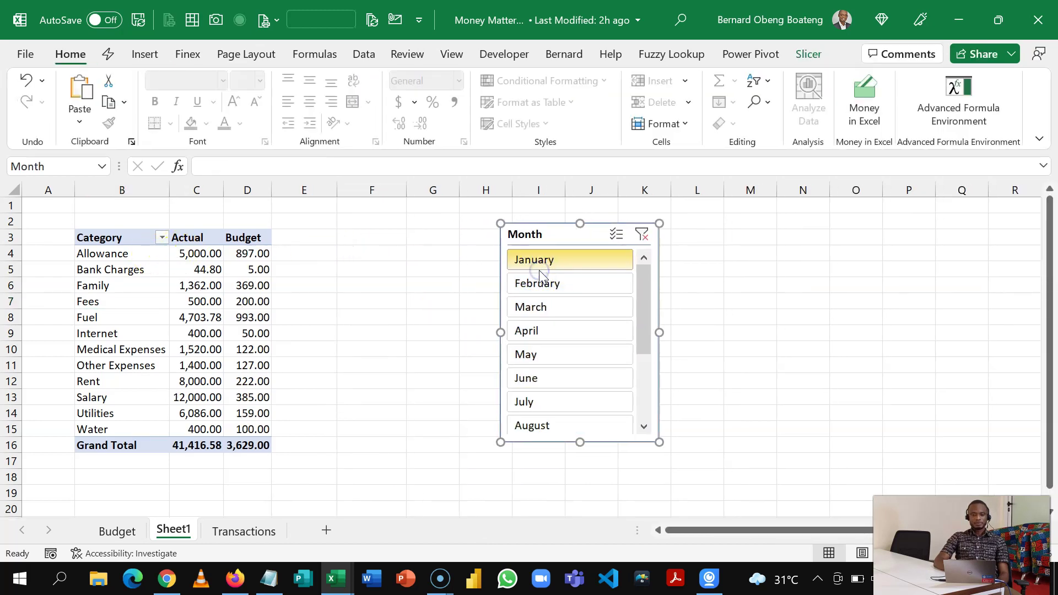
{"action": "left_click", "coordinate": [540, 282]}
{"action": "left_click", "coordinate": [642, 236]}
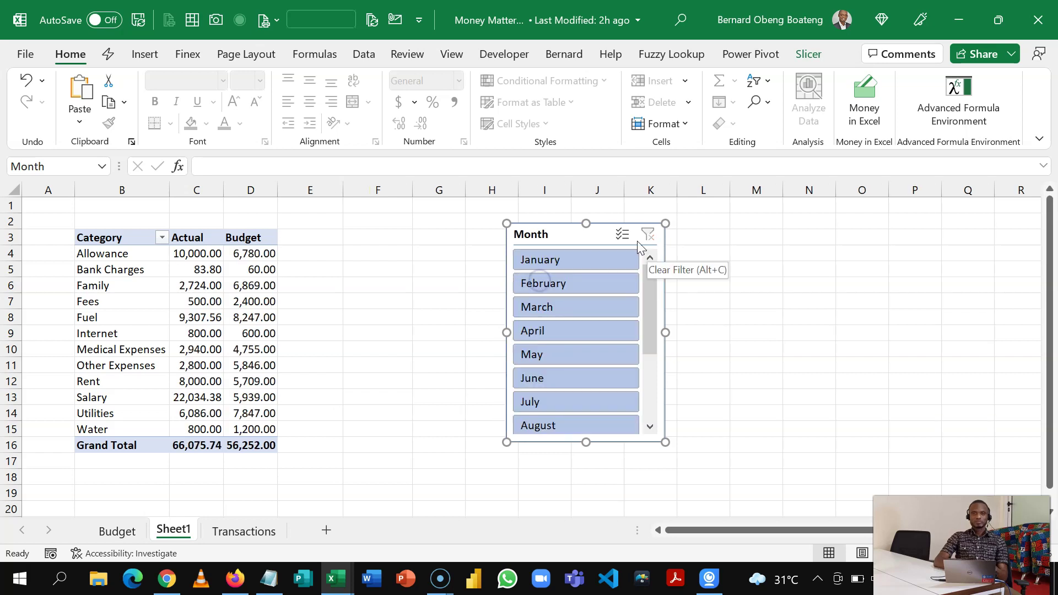